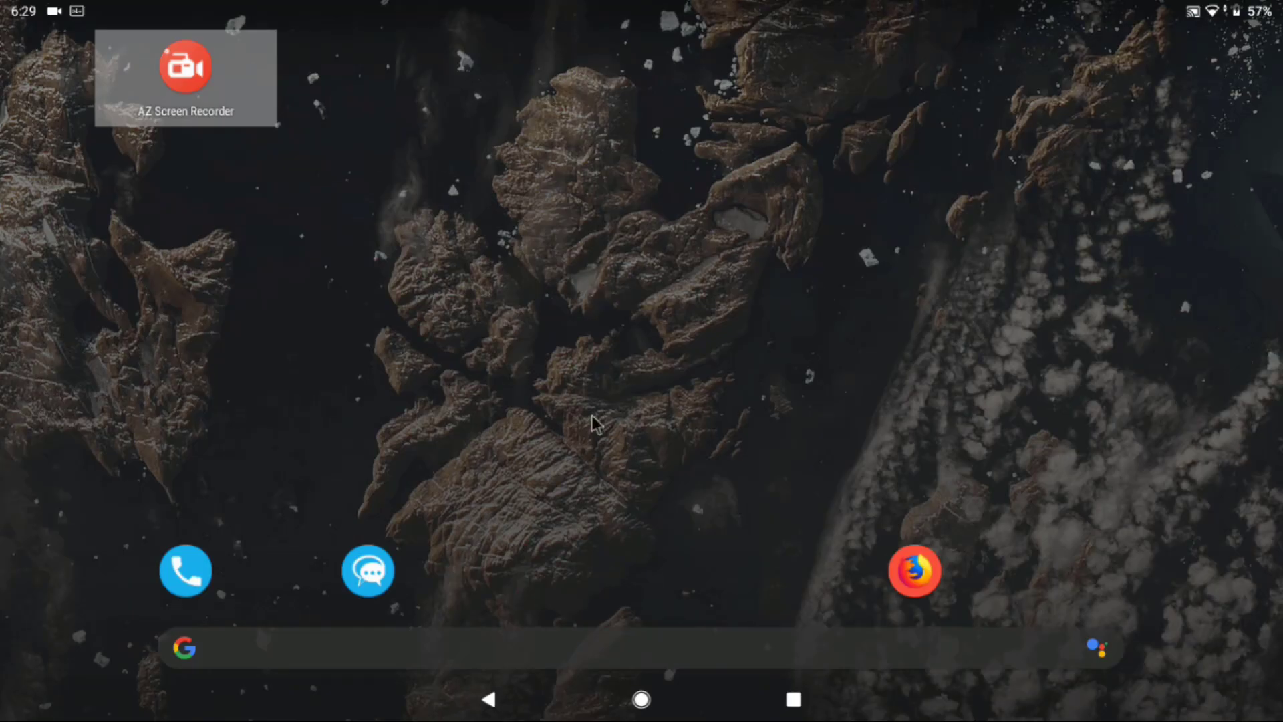
- Scroll through the Bliss OS app list
scroll(656, 414, "down", 2)
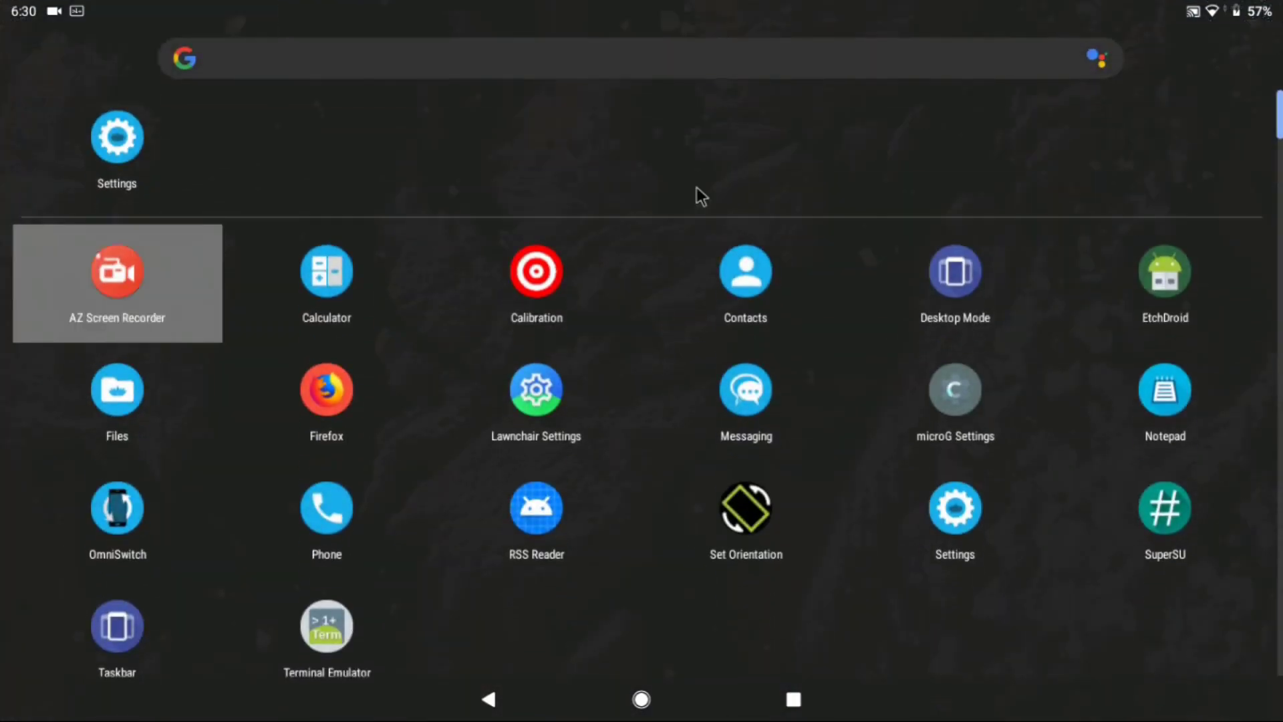
left_click_drag(695, 195, 696, 358)
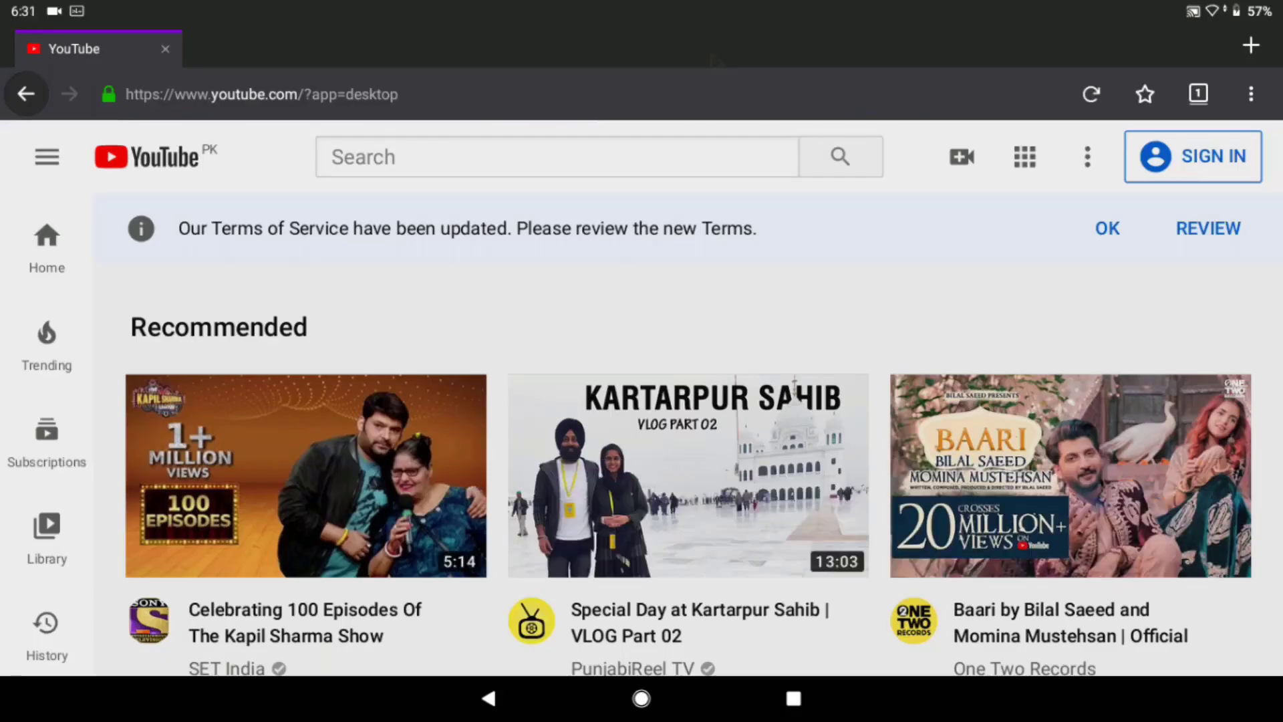
scroll(812, 396, "down", 5)
scroll(800, 279, "down", 5)
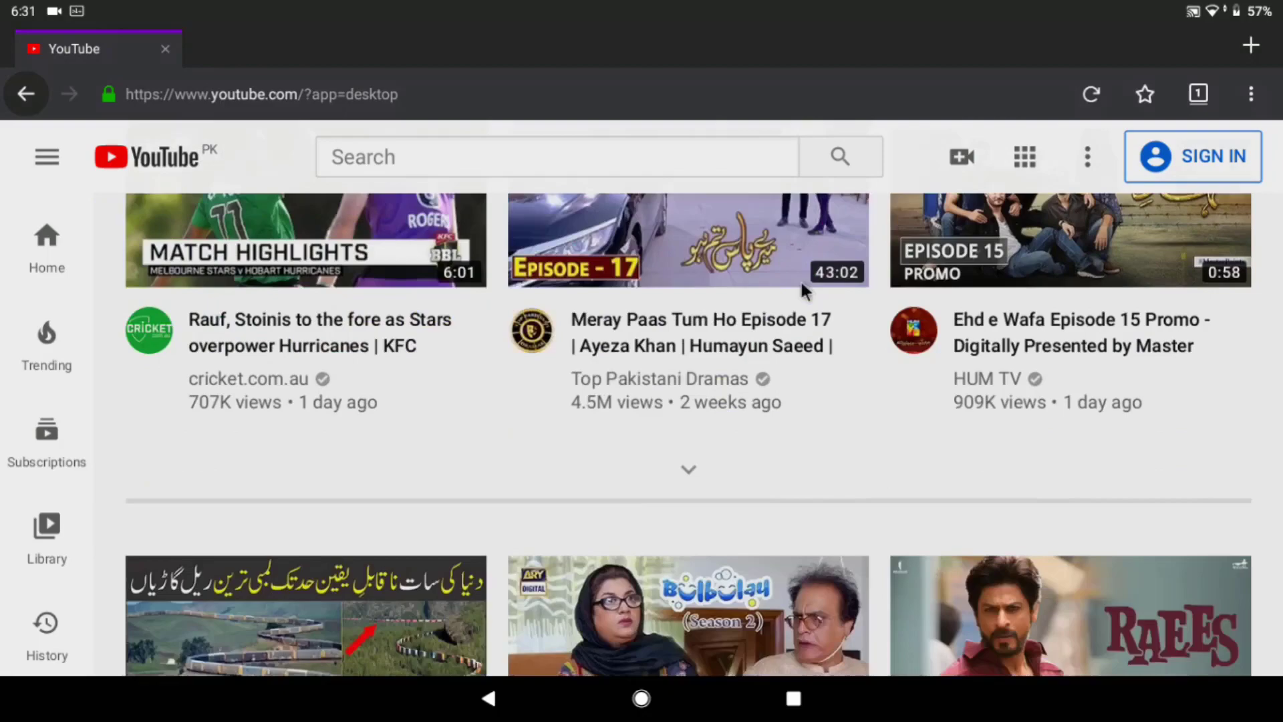
scroll(734, 427, "down", 5)
scroll(744, 231, "down", 5)
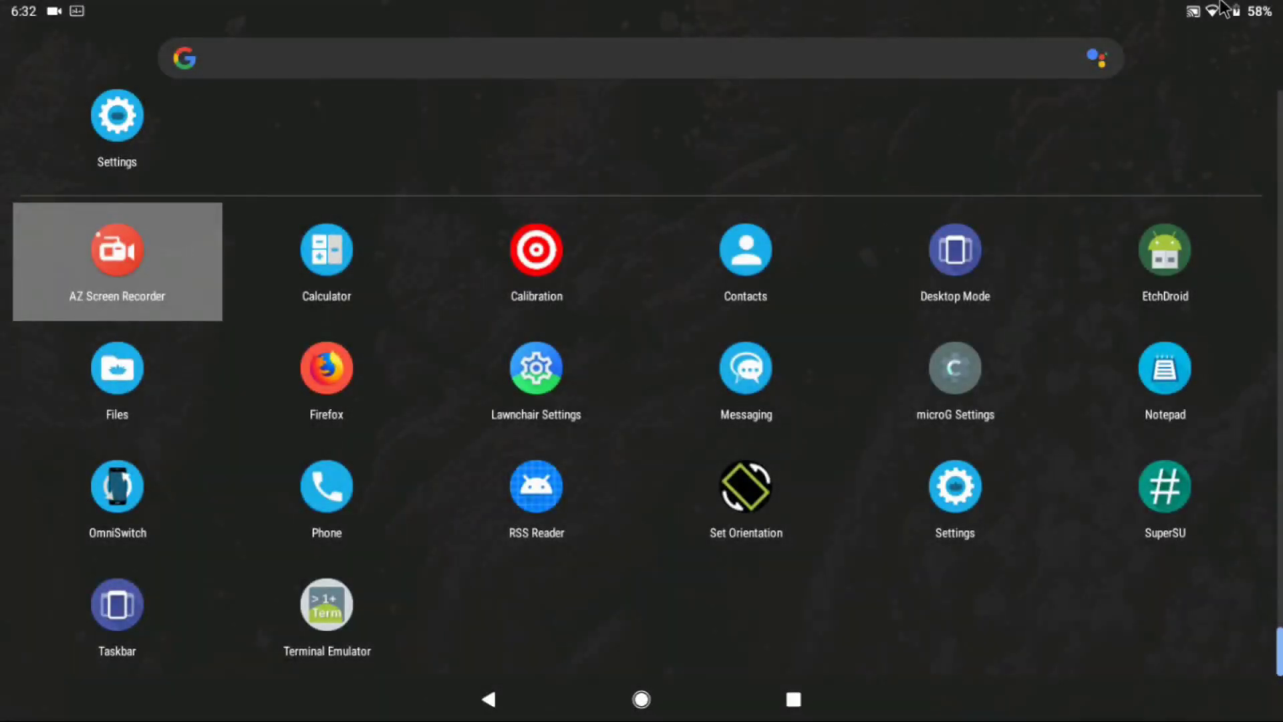
- Lower the screen brightness in quick settings, then restore it to maximum
left_click_drag(1223, 8, 1172, 163)
left_click_drag(1190, 47, 1145, 322)
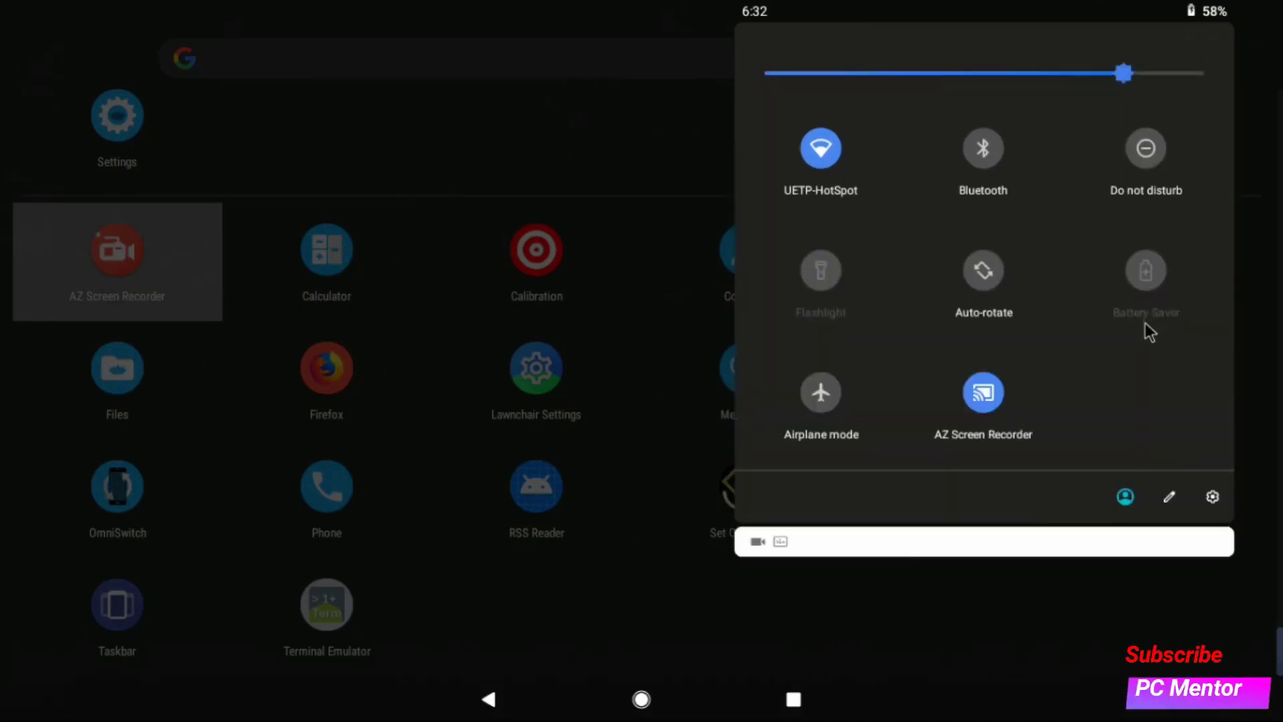
left_click_drag(1049, 74, 807, 93)
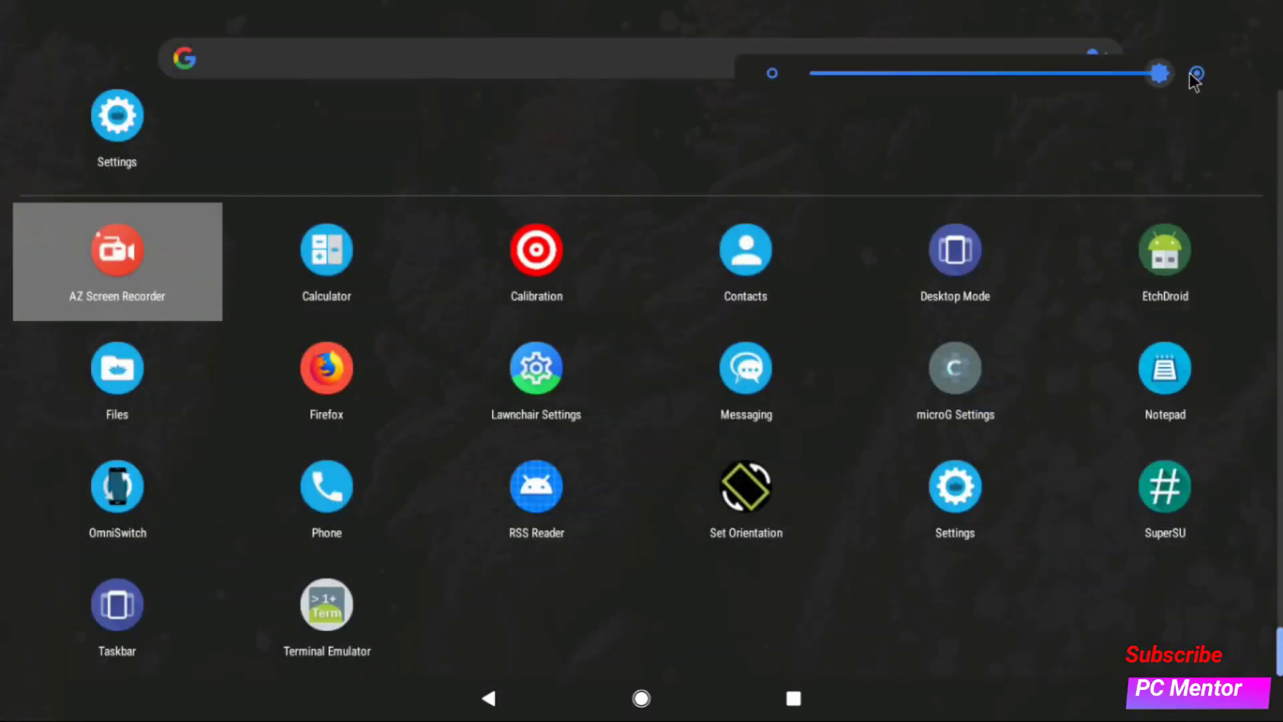
left_click_drag(1189, 74, 1195, 80)
left_click(994, 618)
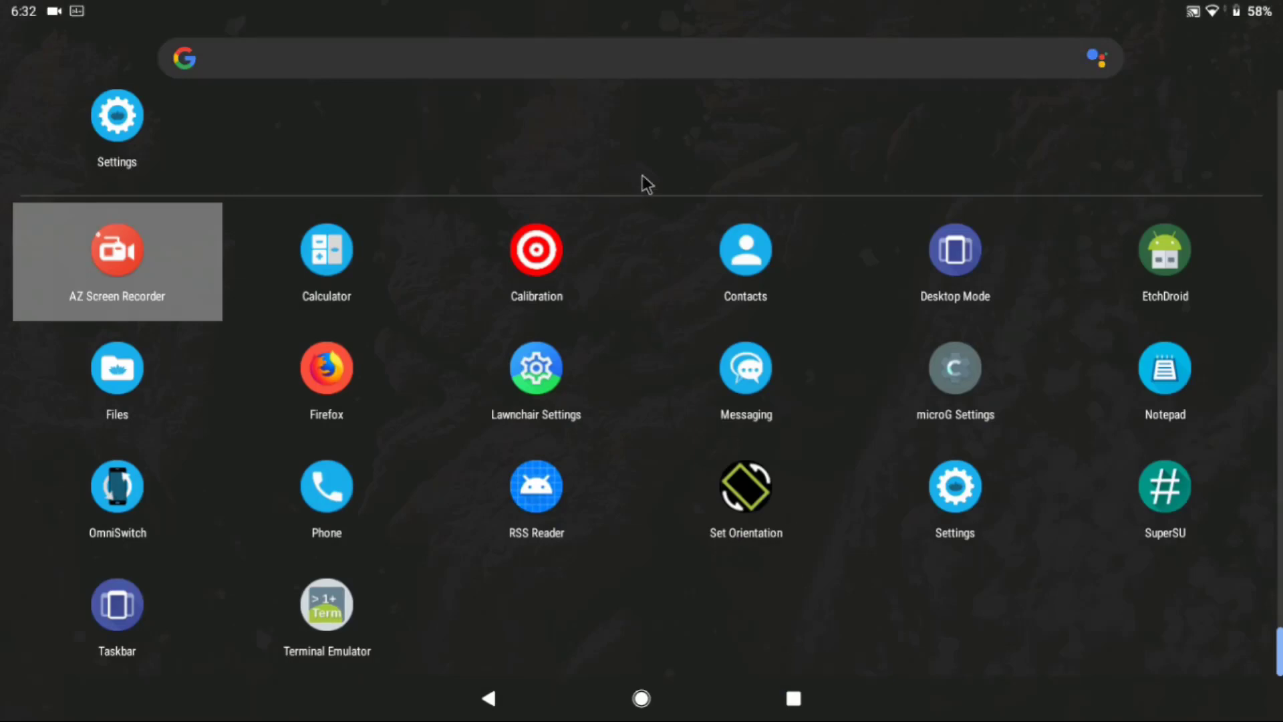
- Start the PUBG MOBILE LITE APK download from APKPure in Firefox
scroll(660, 451, "up", 2)
left_click_drag(633, 3, 633, 172)
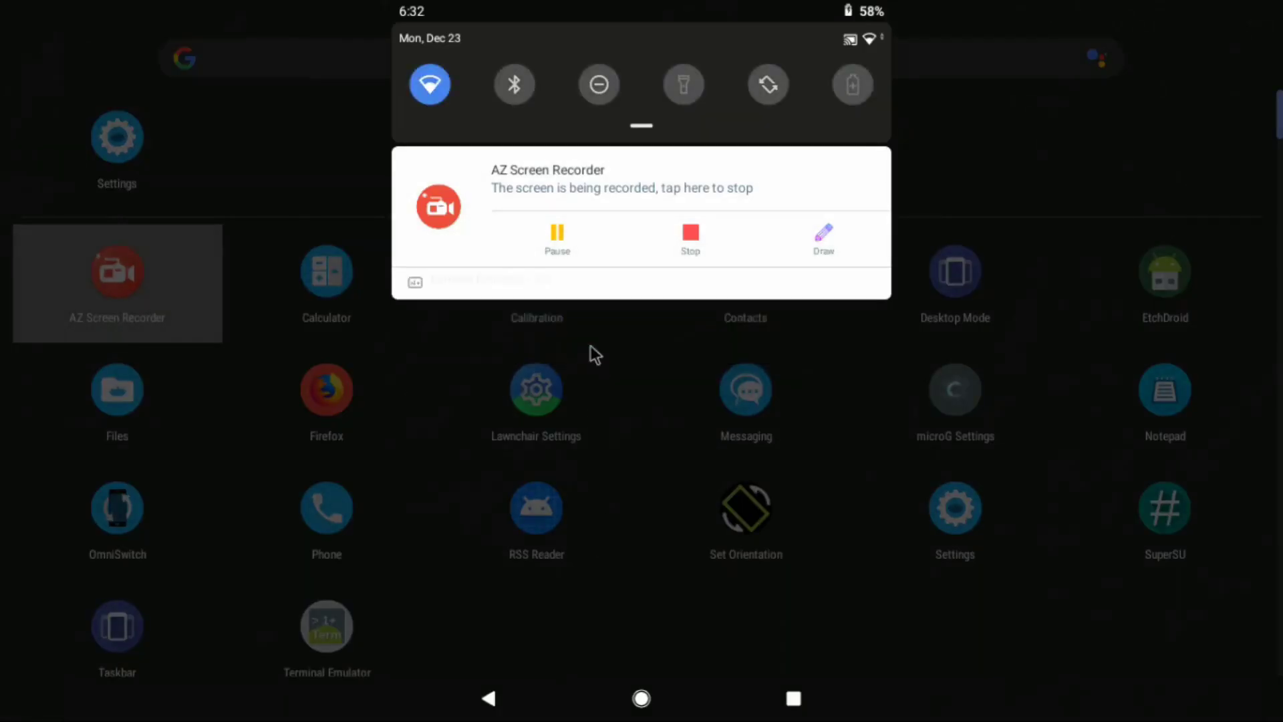
left_click(590, 355)
key("Escape")
left_click_drag(600, 307, 607, 225)
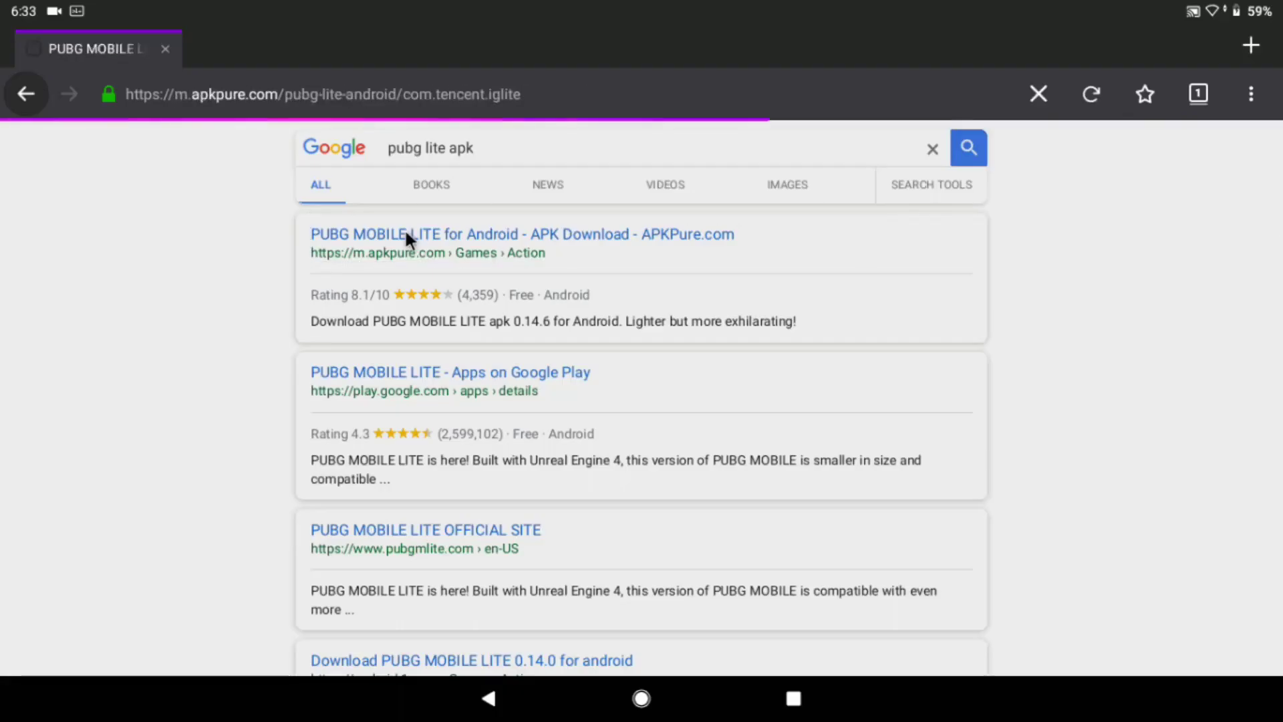
left_click(403, 227)
left_click(570, 349)
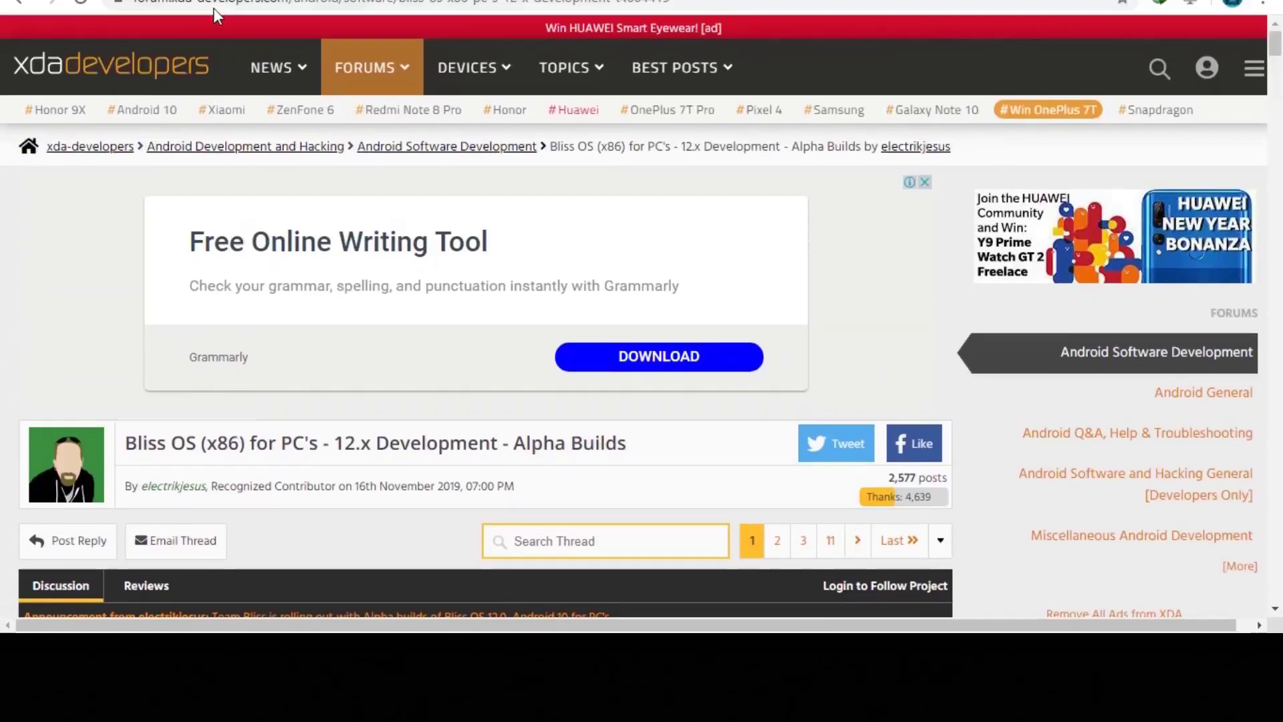
- Scroll down through the XDA Bliss OS 12.x alpha thread's first post
left_click(383, 50)
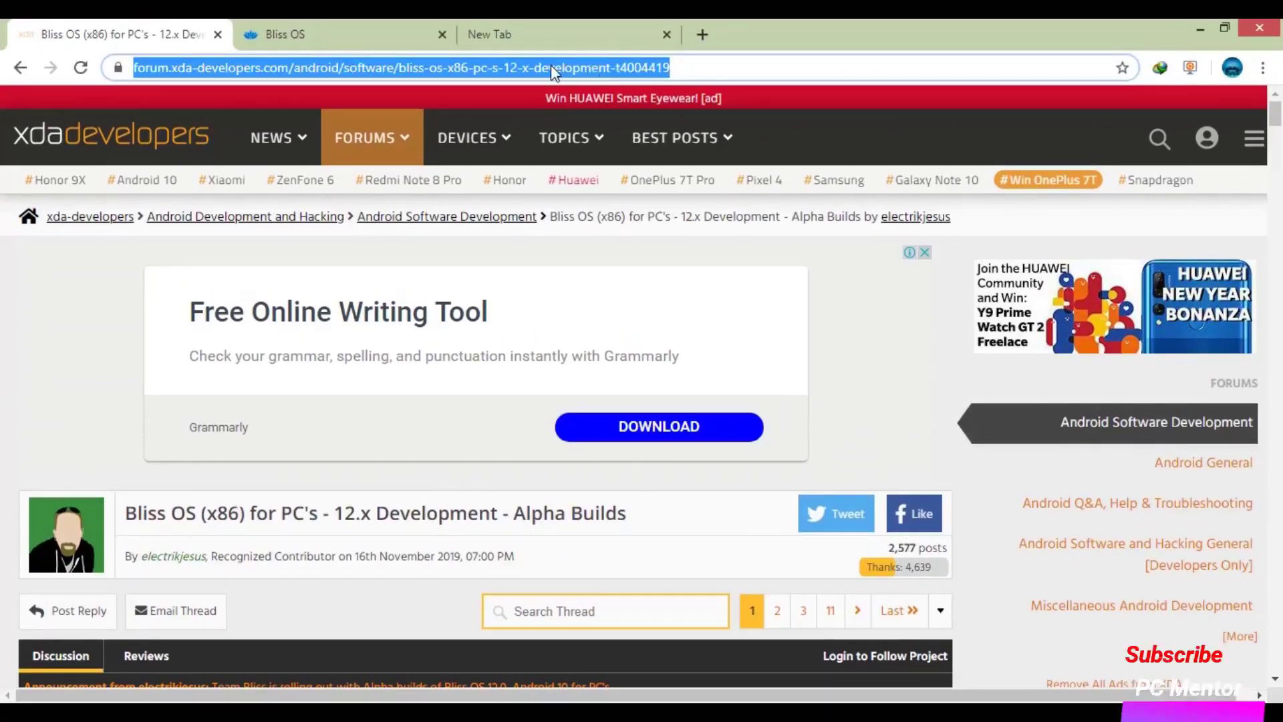
left_click(86, 401)
scroll(287, 388, "down", 4)
scroll(288, 388, "down", 7)
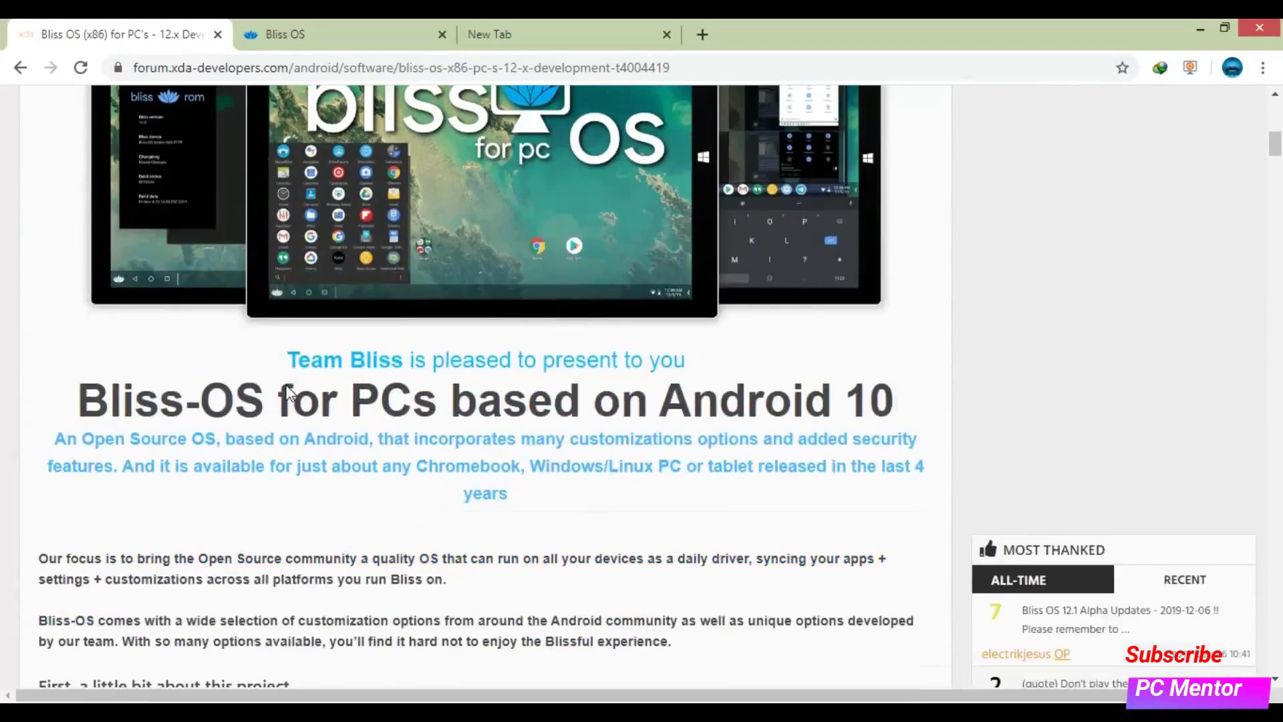
scroll(295, 334, "down", 8)
scroll(308, 254, "down", 7)
scroll(463, 338, "down", 5)
scroll(464, 338, "down", 10)
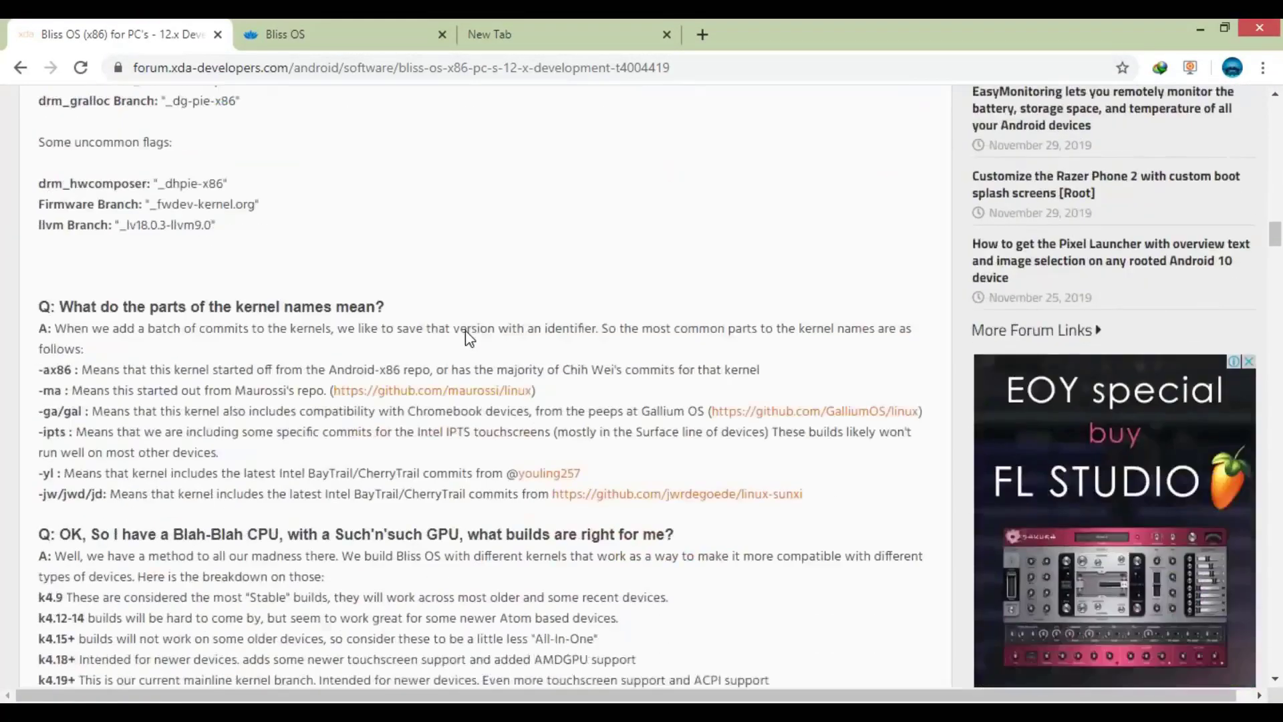
scroll(464, 338, "down", 6)
scroll(464, 338, "down", 3)
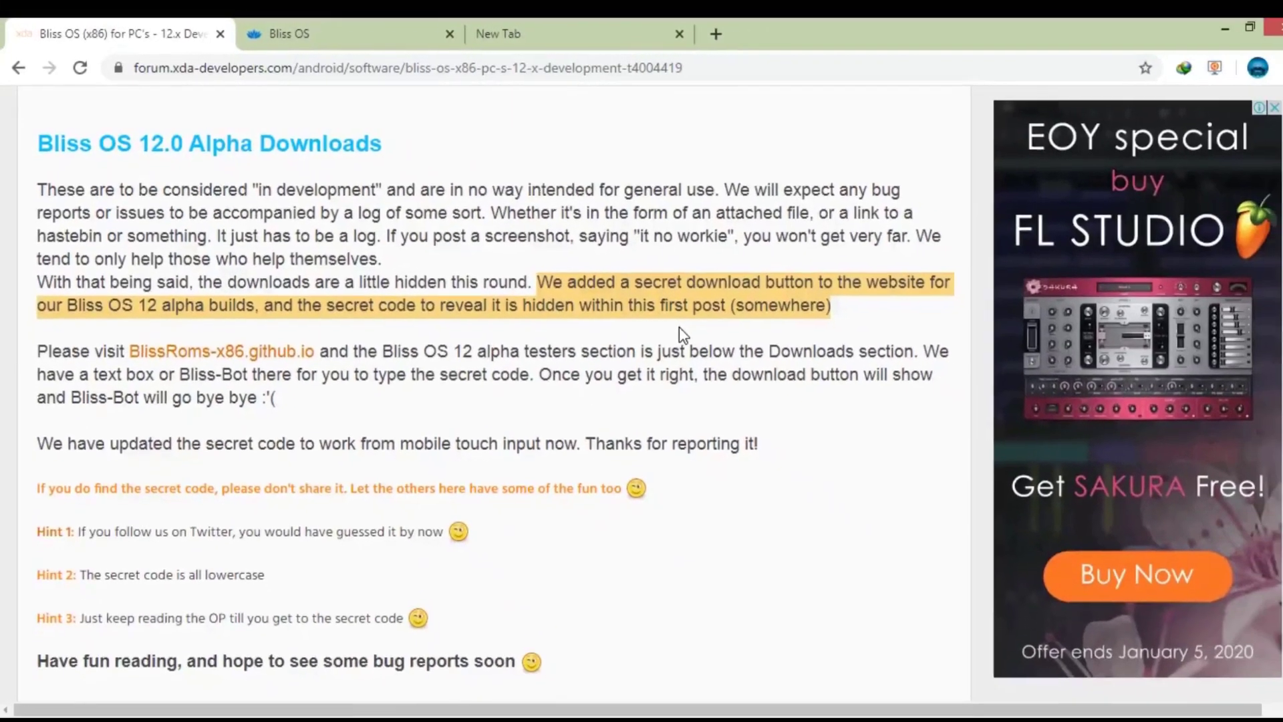
- Read on to the secret-code download instructions at the post's end
scroll(573, 460, "down", 10)
scroll(573, 427, "down", 8)
scroll(574, 394, "down", 7)
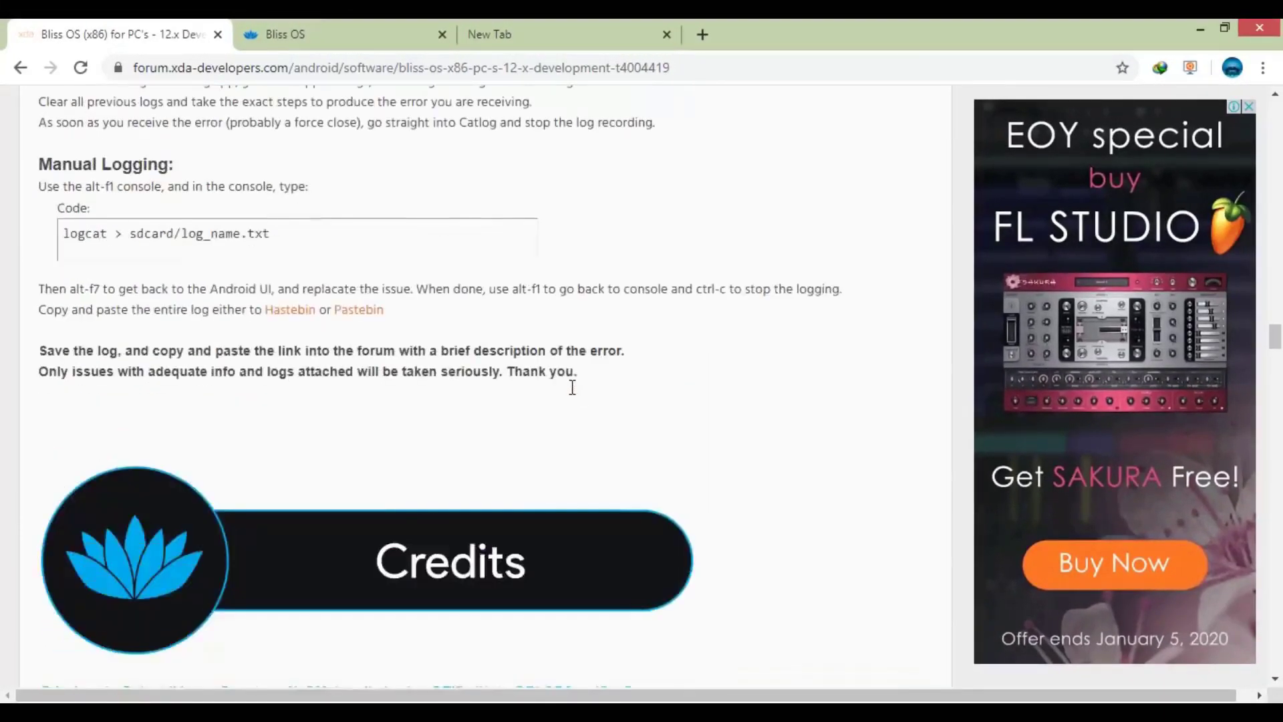
scroll(573, 395, "down", 7)
scroll(575, 395, "down", 7)
scroll(575, 395, "down", 7)
scroll(575, 394, "down", 7)
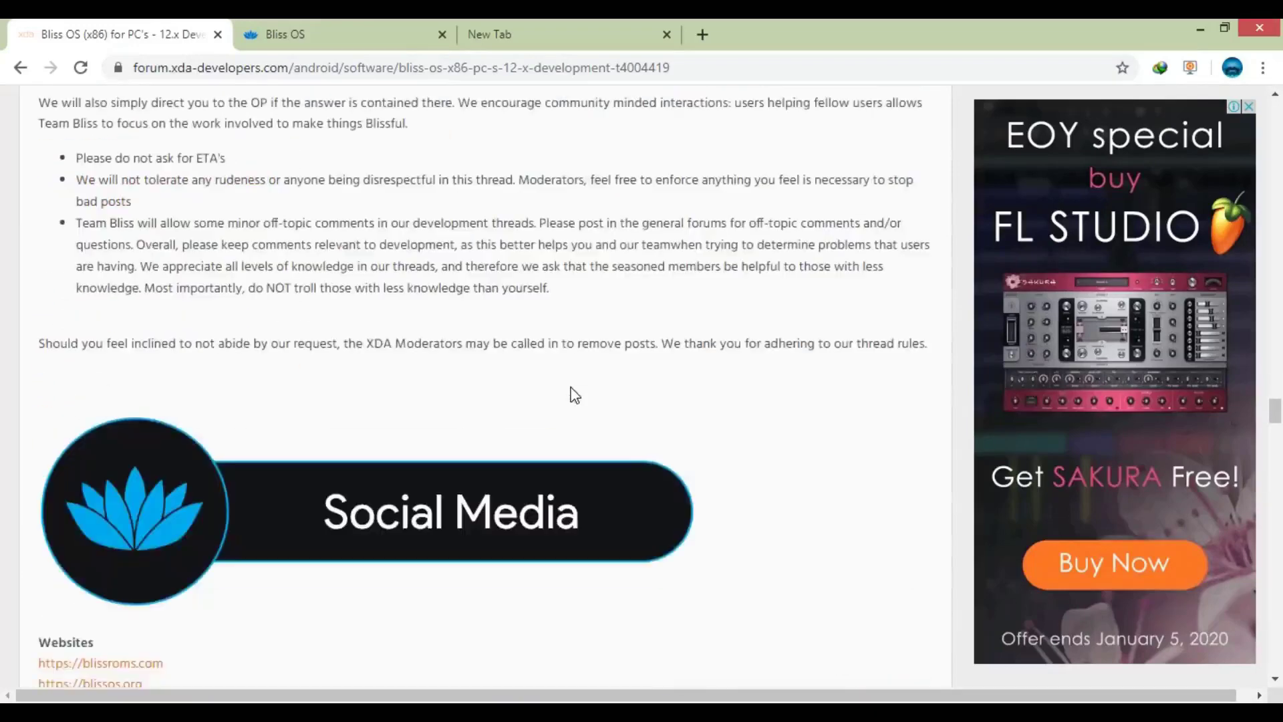
scroll(575, 395, "down", 7)
scroll(575, 395, "down", 7)
scroll(575, 395, "up", 2)
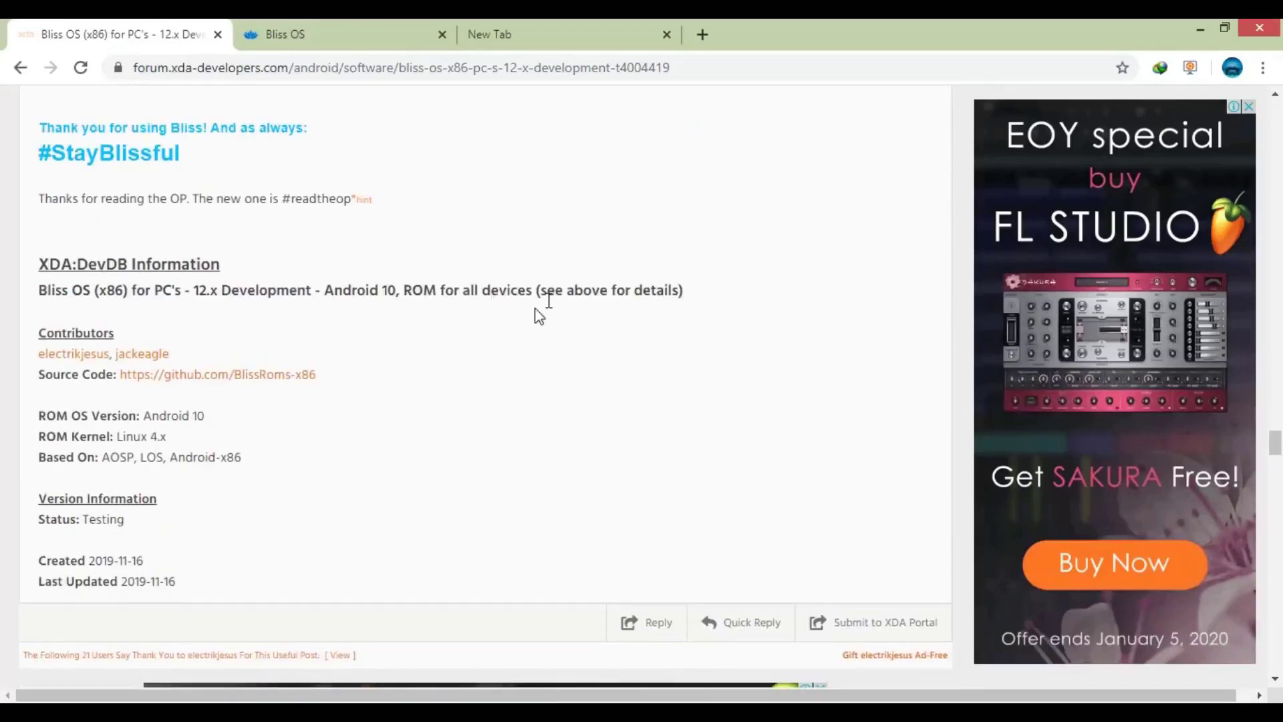
scroll(539, 315, "up", 5)
- Switch to the Bliss OS website and scroll down to the Bliss-Bot box
left_click(331, 34)
left_click(213, 79)
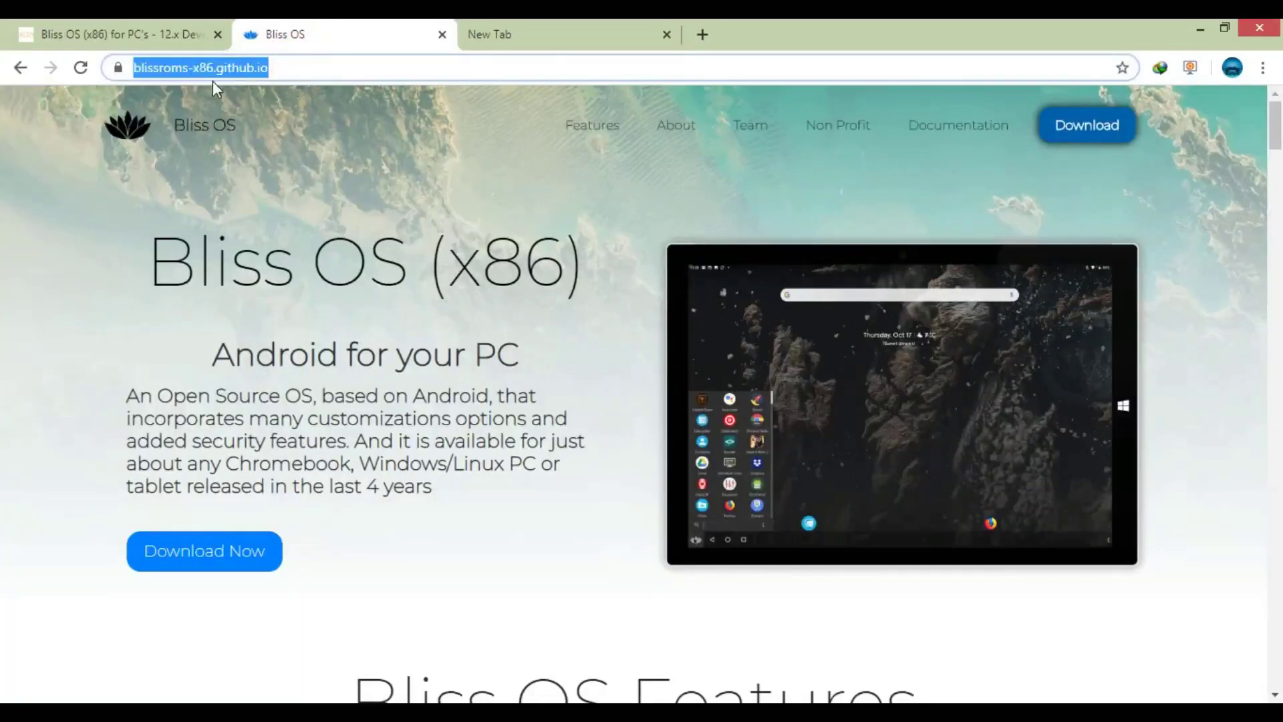
left_click(135, 200)
scroll(137, 196, "down", 3)
scroll(334, 227, "down", 10)
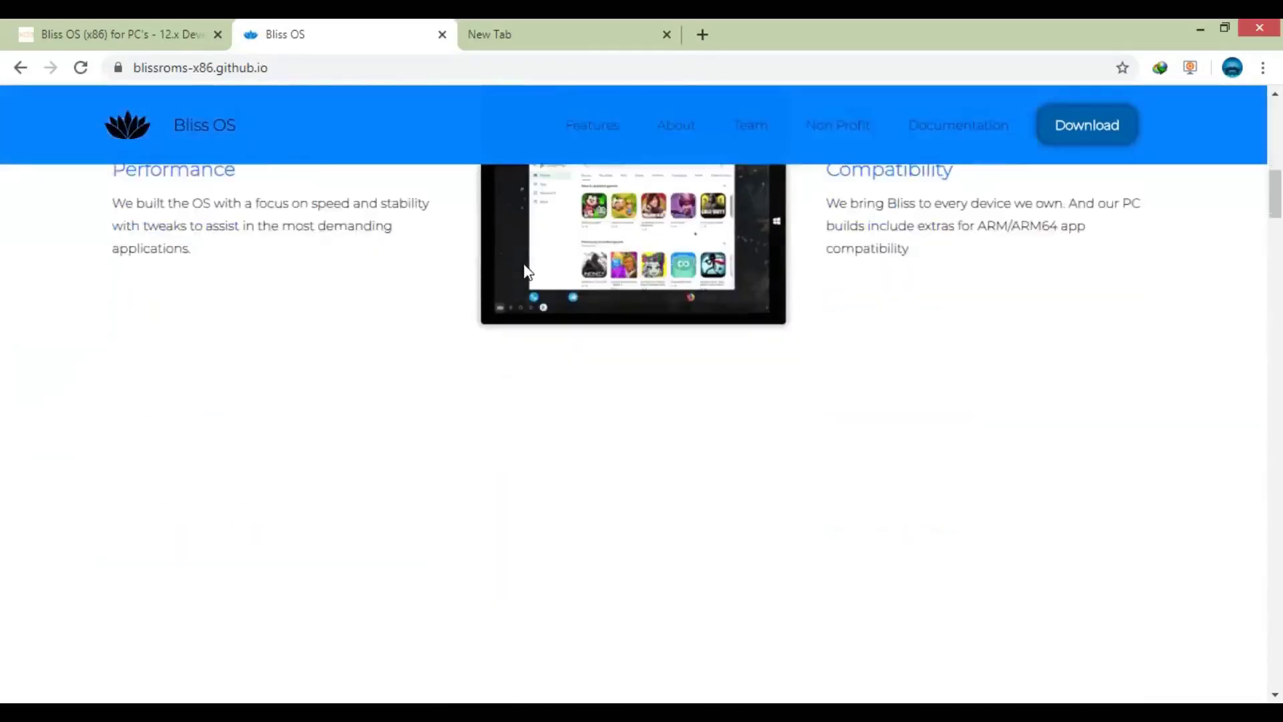
scroll(524, 264, "down", 10)
scroll(523, 263, "down", 5)
scroll(523, 263, "down", 8)
scroll(523, 263, "down", 8)
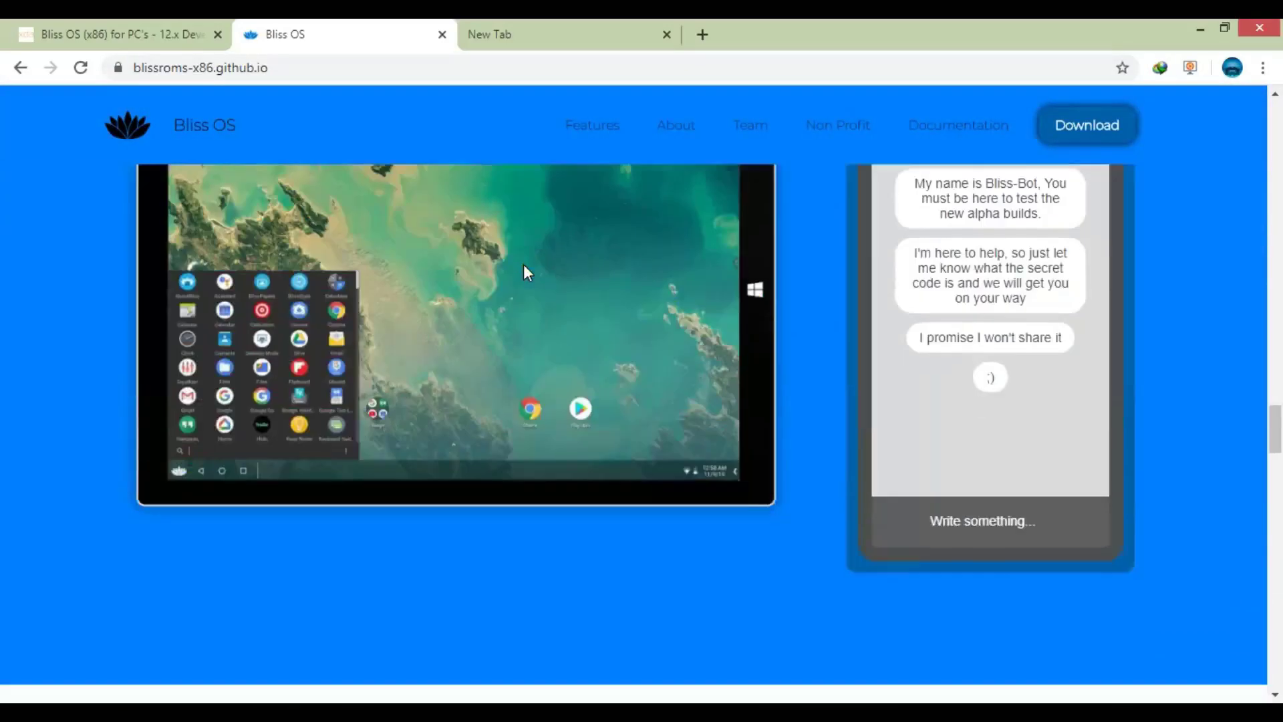
- Enter the secret code for Bliss-Bot and scroll to the revealed Go To Downloads link
left_click(994, 620)
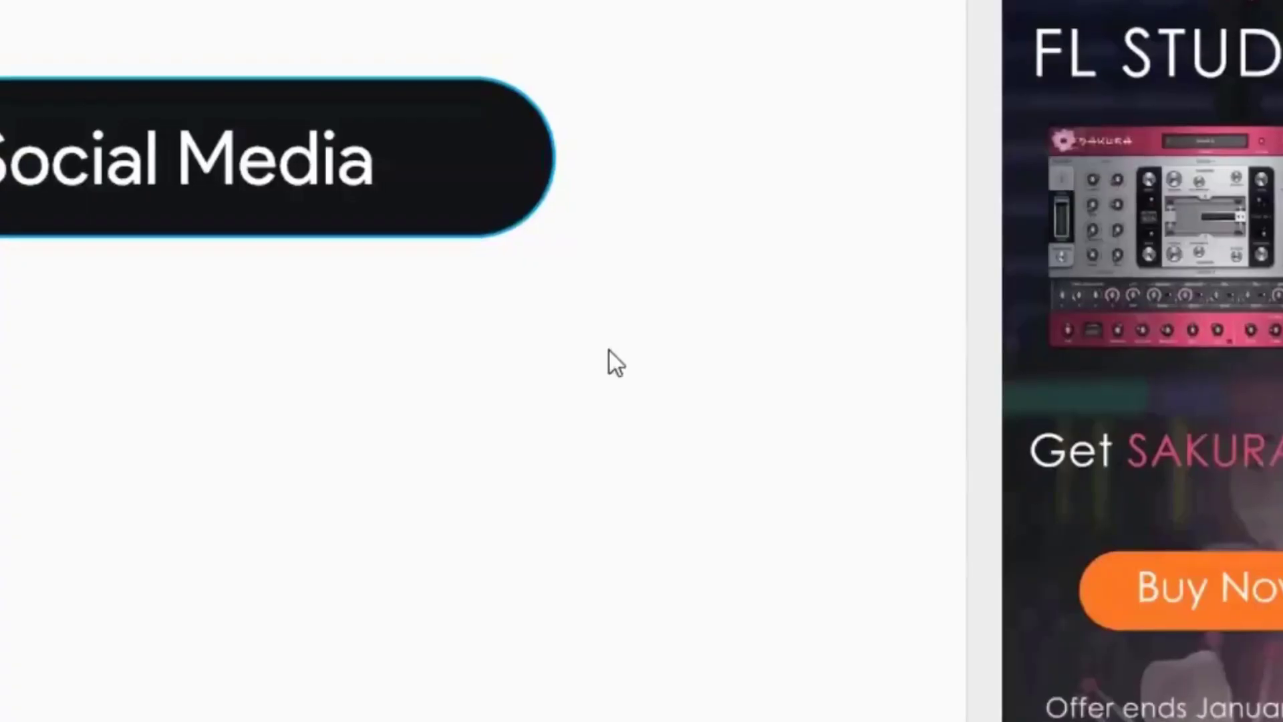
scroll(612, 350, "down", 5)
scroll(612, 350, "down", 5)
scroll(612, 350, "down", 5)
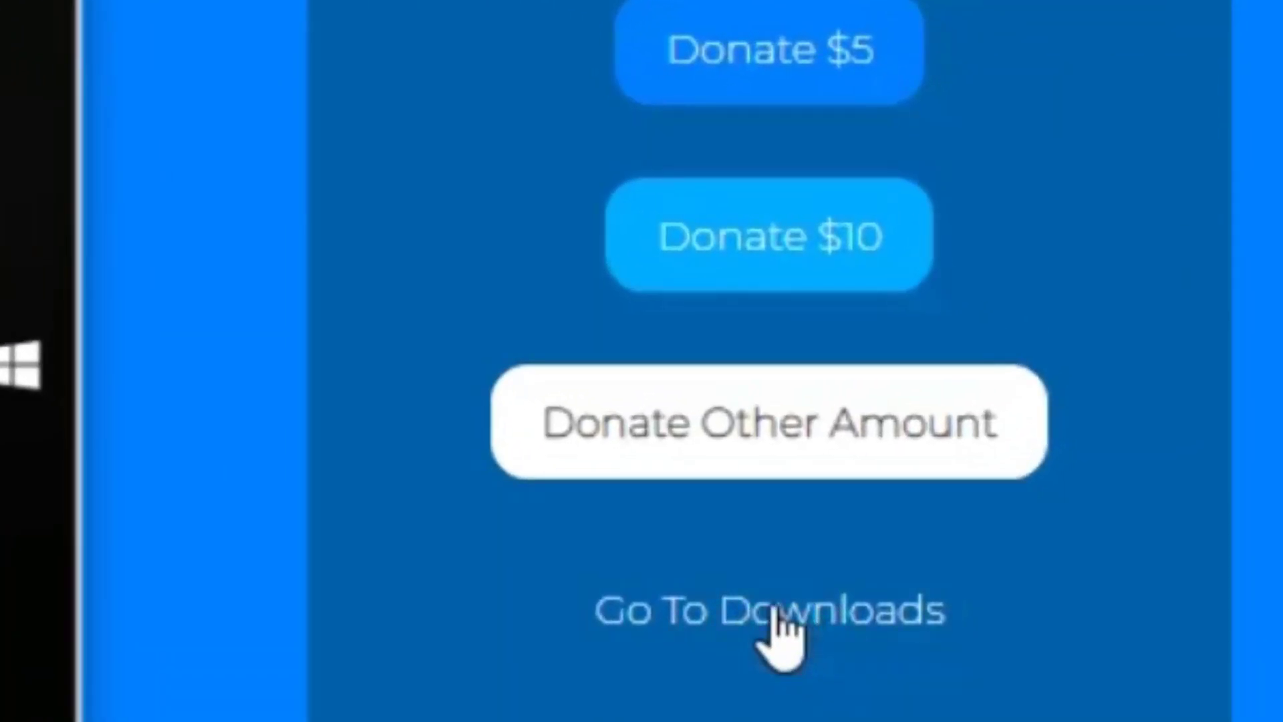
- Download the Bliss-v12.1 ISO from SourceForge through IDM, keeping the suggested file name
left_click(811, 624)
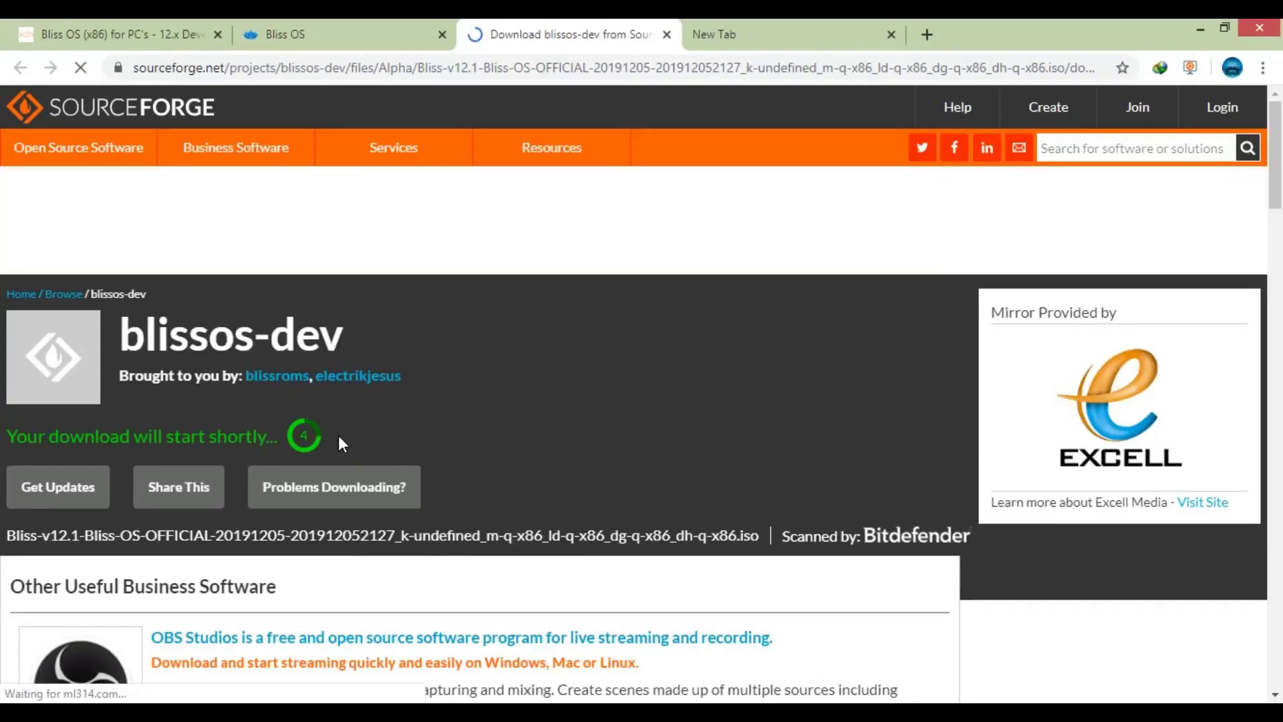
left_click_drag(15, 535, 756, 540)
left_click(756, 540)
scroll(755, 540, "down", 2)
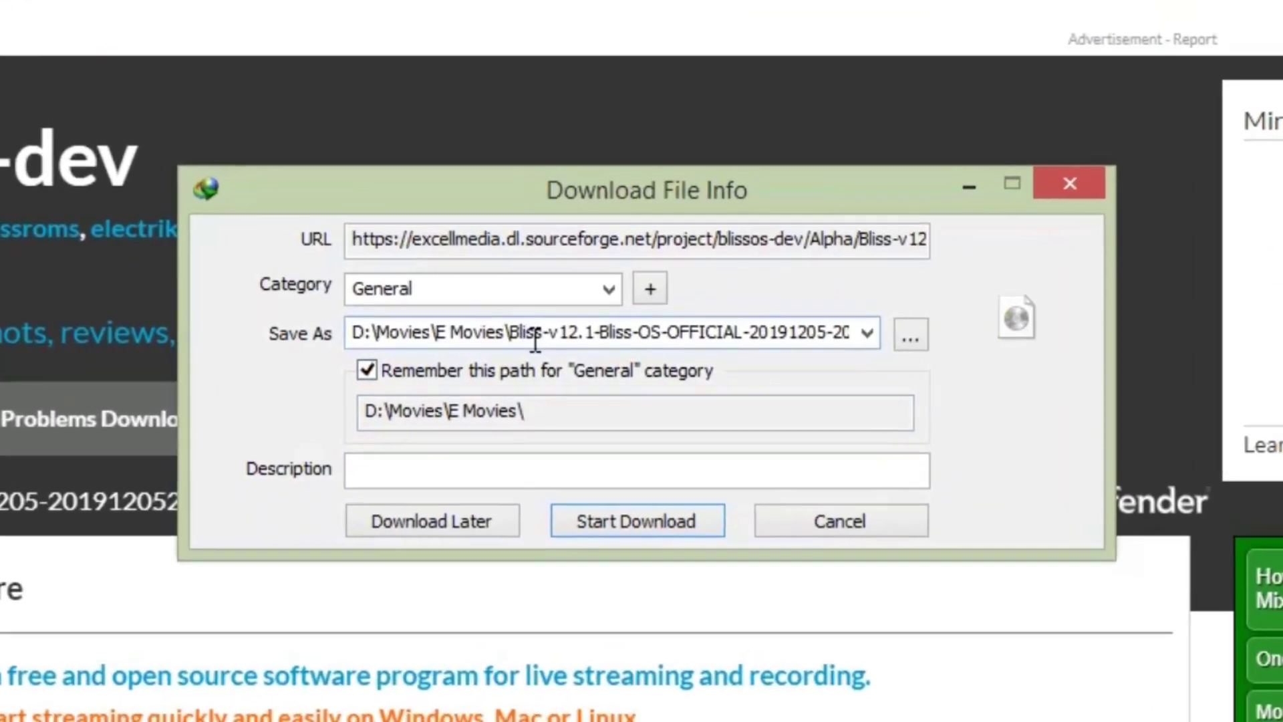
double_click(568, 342)
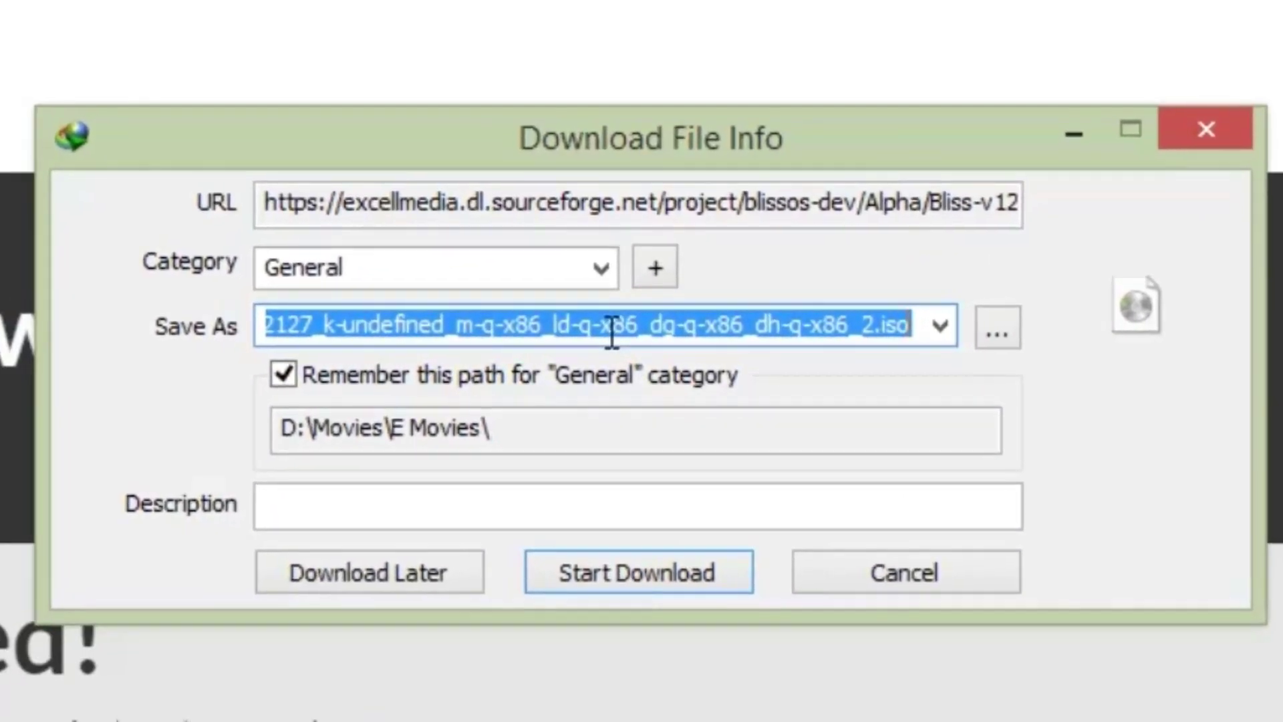
key("Return")
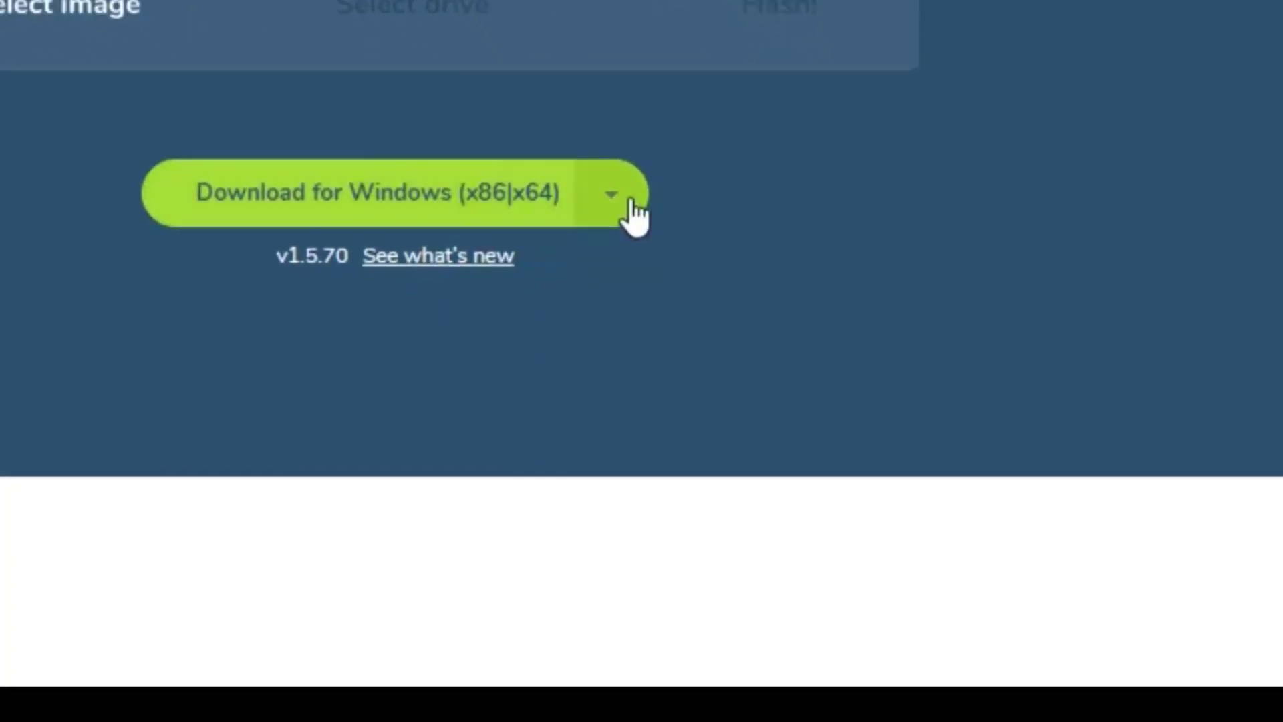
- Download the balenaEtcher 1.5.70 Windows (x86|x64) installer through IDM
left_click(631, 204)
left_click(923, 361)
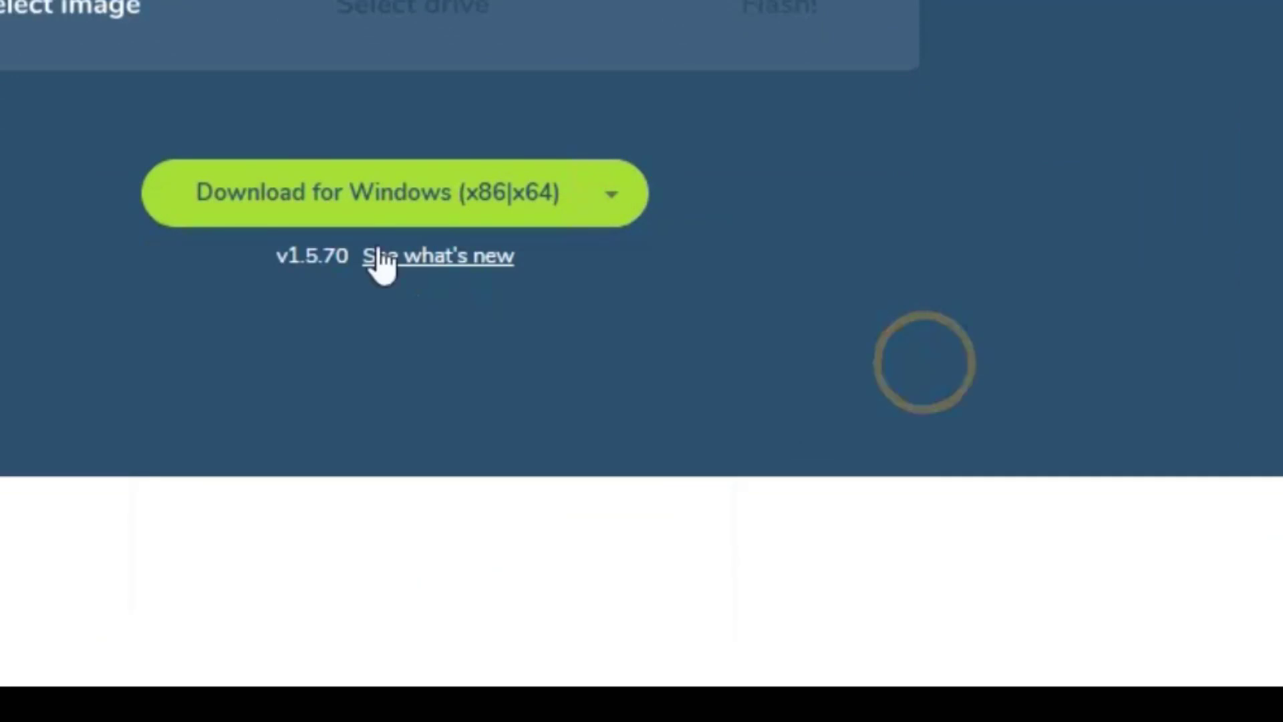
right_click(388, 206)
left_click(201, 330)
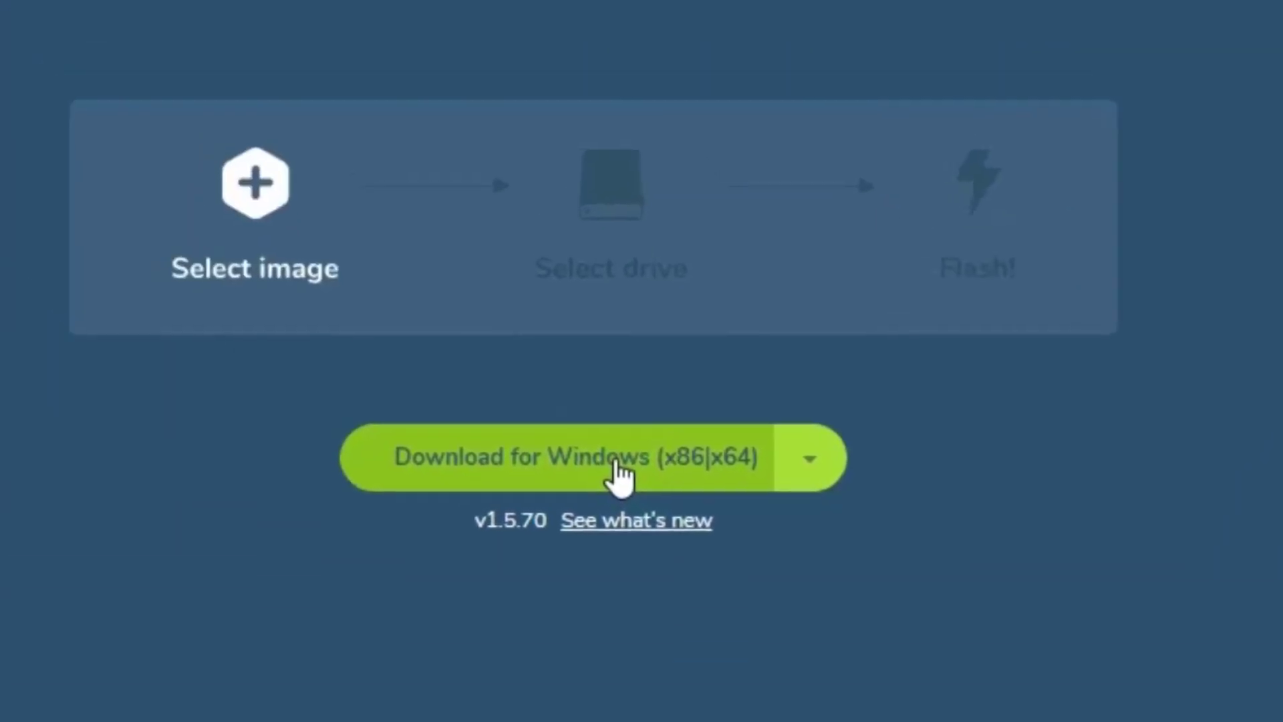
left_click(621, 473)
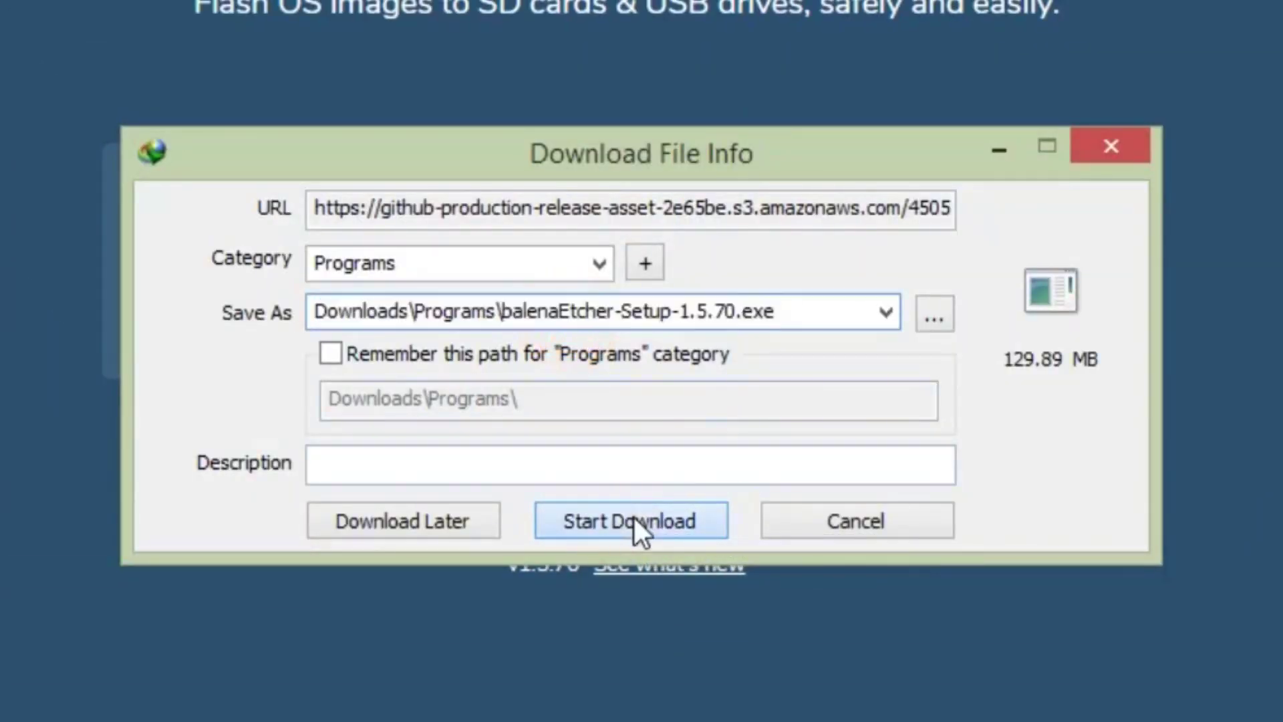
left_click(635, 520)
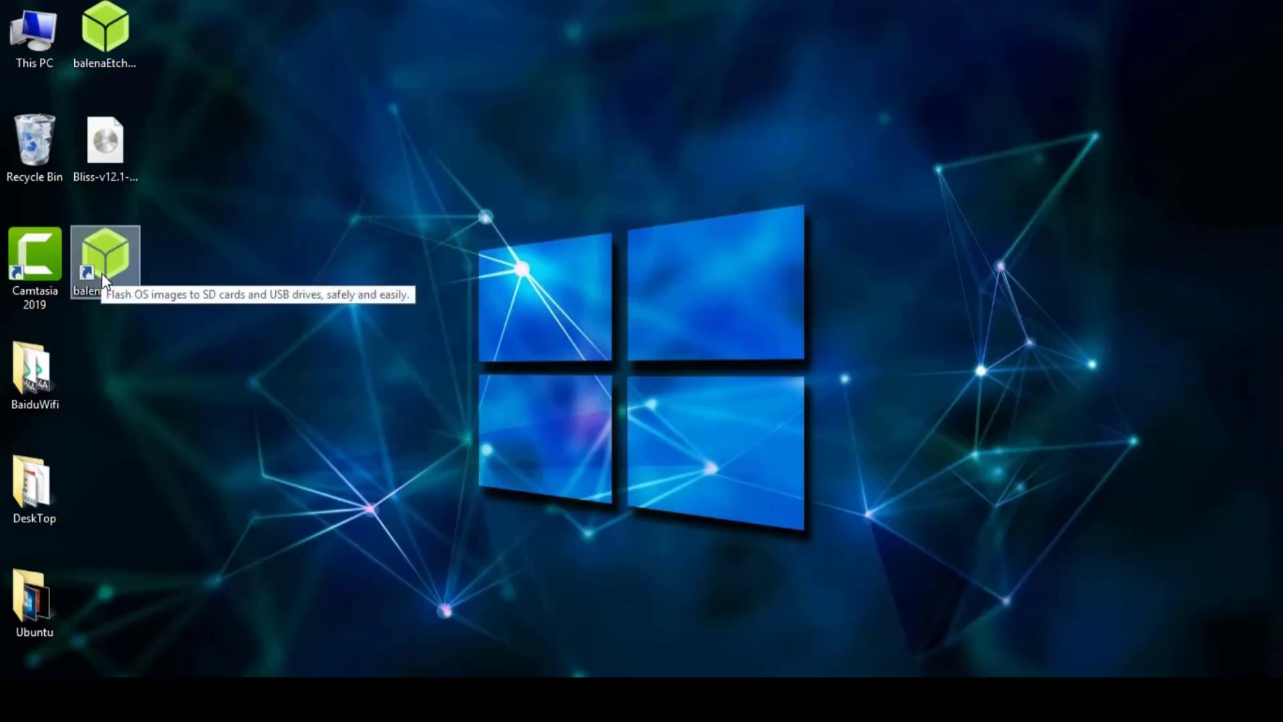
- Launch balenaEtcher and load the Bliss v12 ISO from the Desktop as the image
left_click(113, 279)
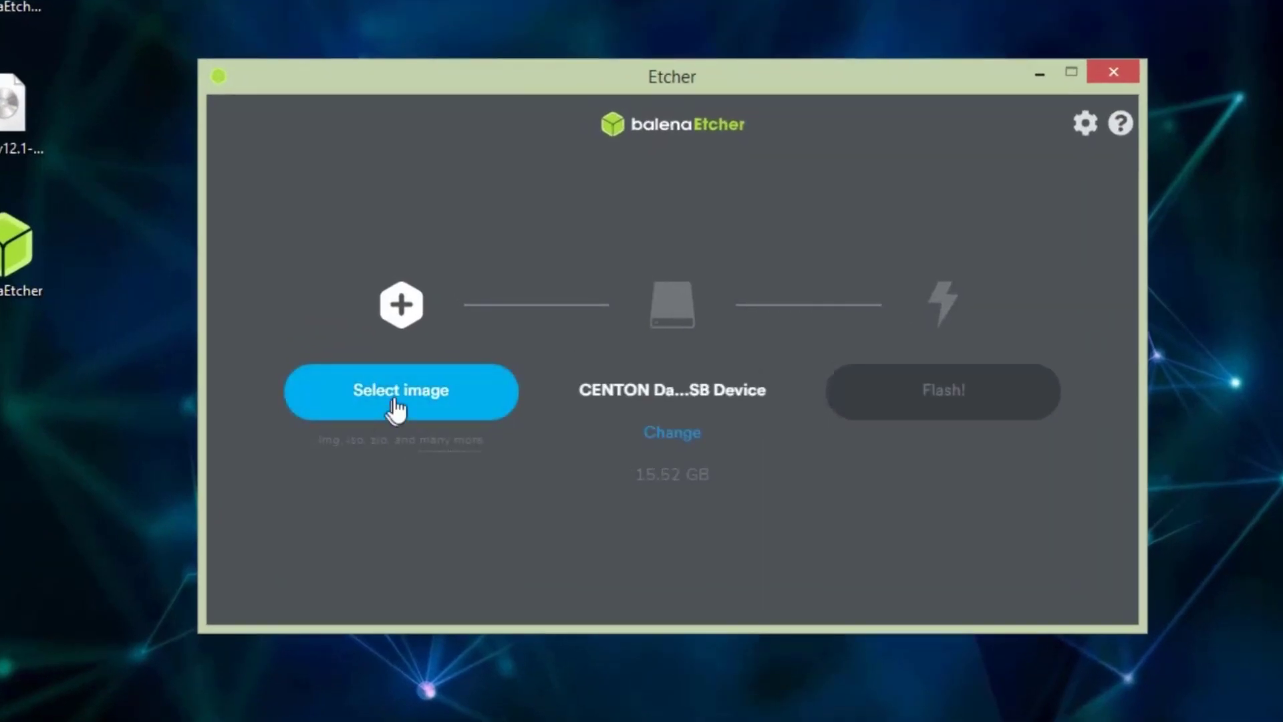
left_click(399, 406)
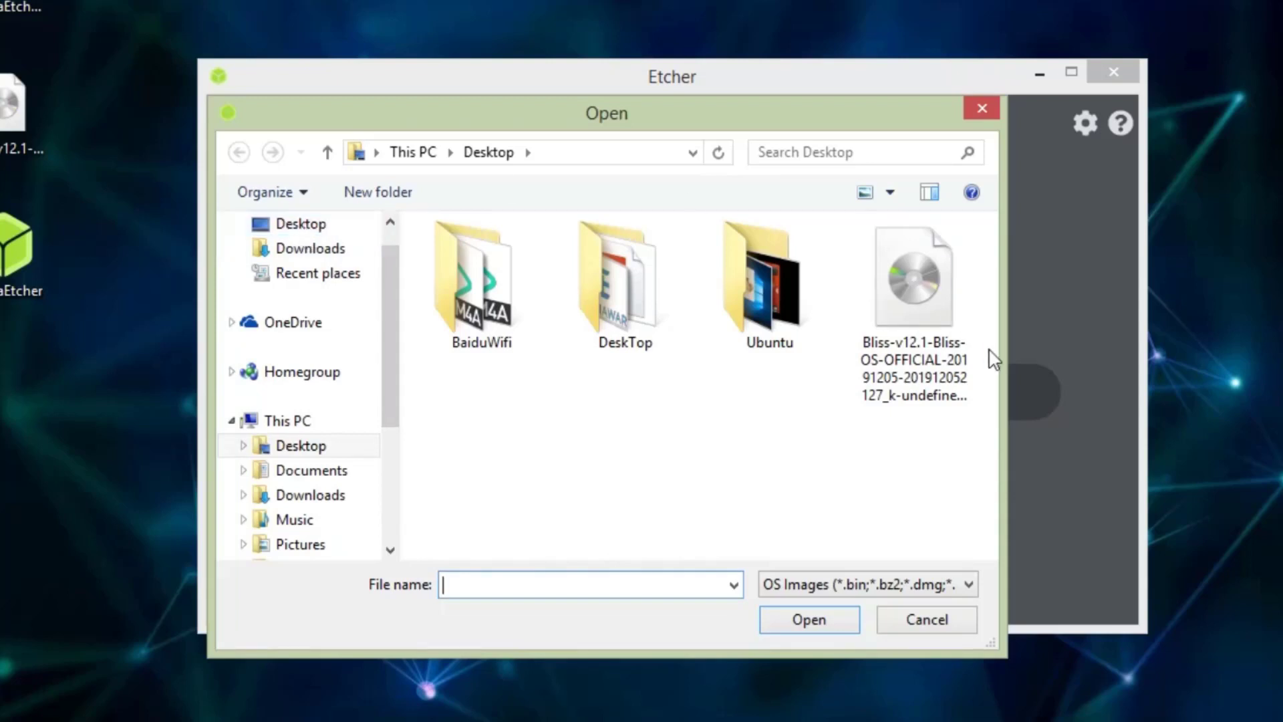
left_click(895, 316)
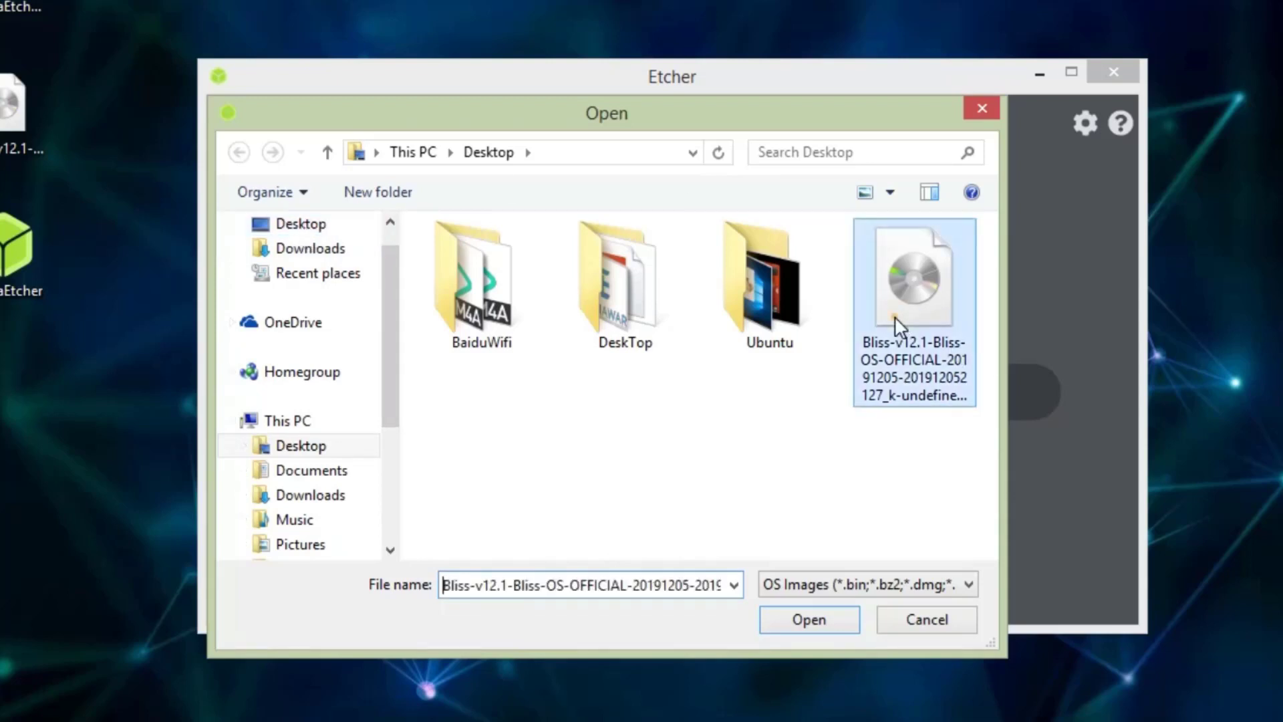
double_click(911, 352)
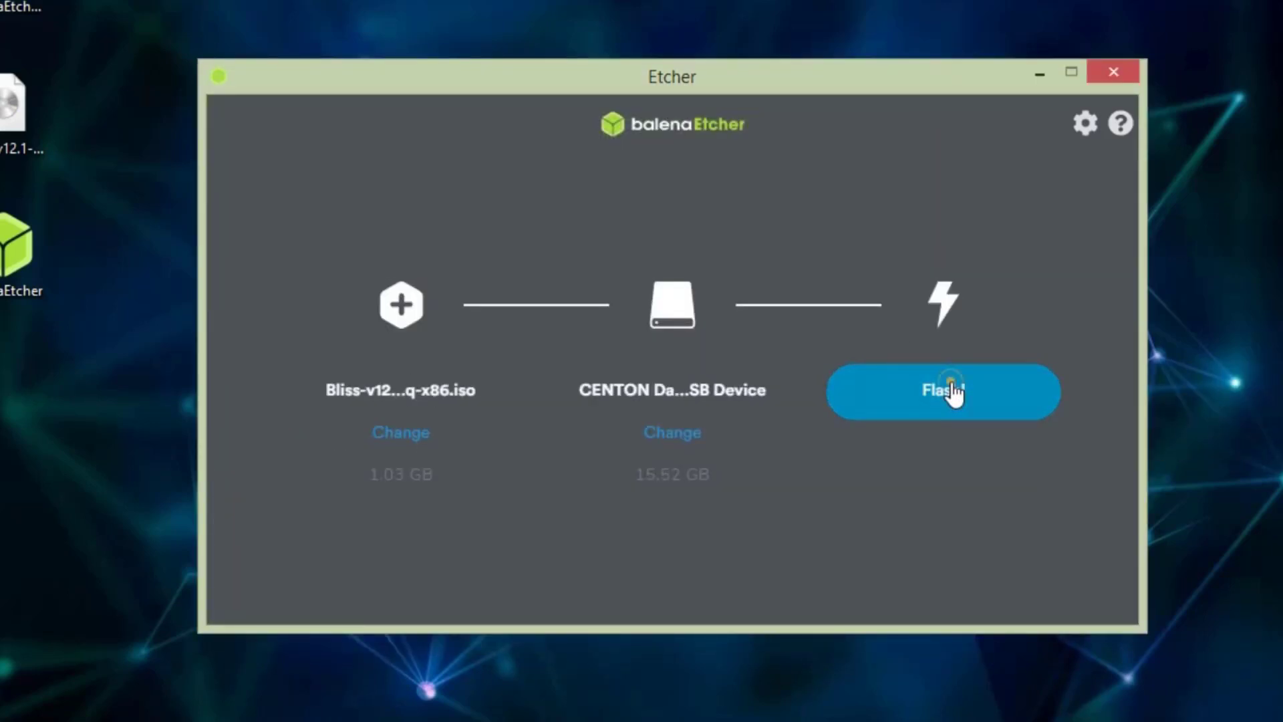
- Flash the Bliss ISO to the 15.52 GB CENTON USB drive, approving UAC, then close Etcher
left_click(953, 391)
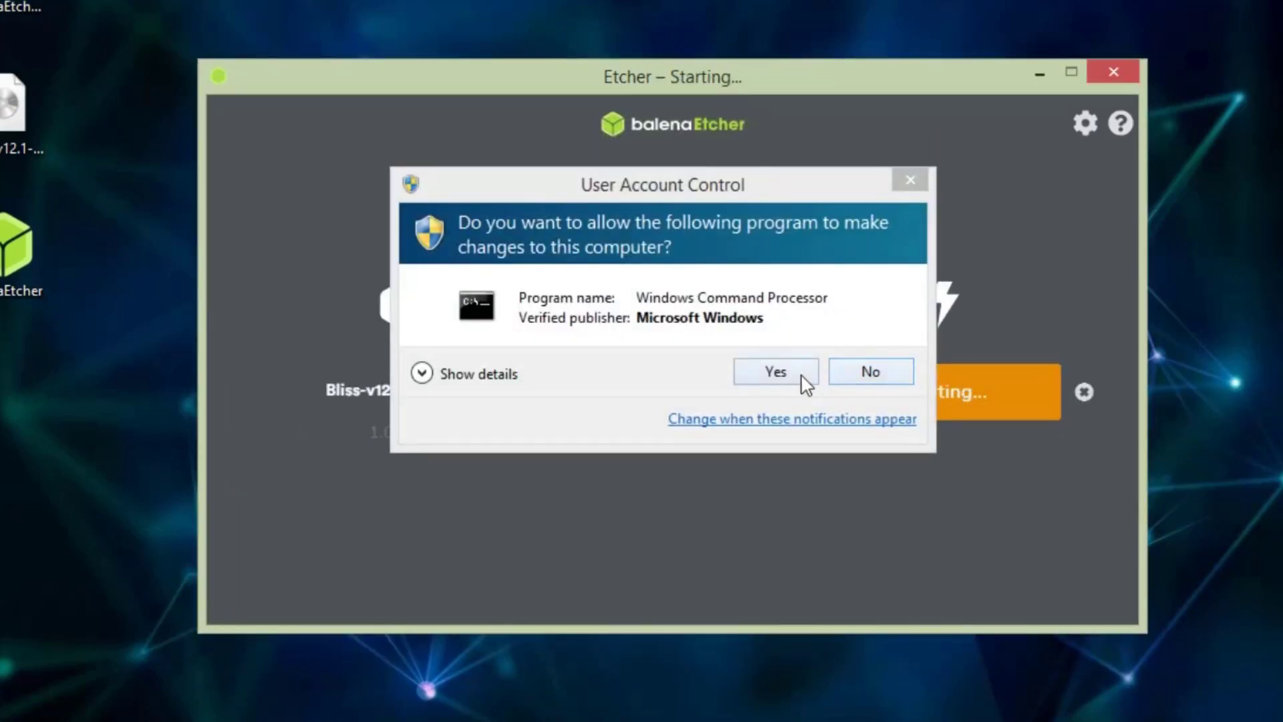
left_click(802, 376)
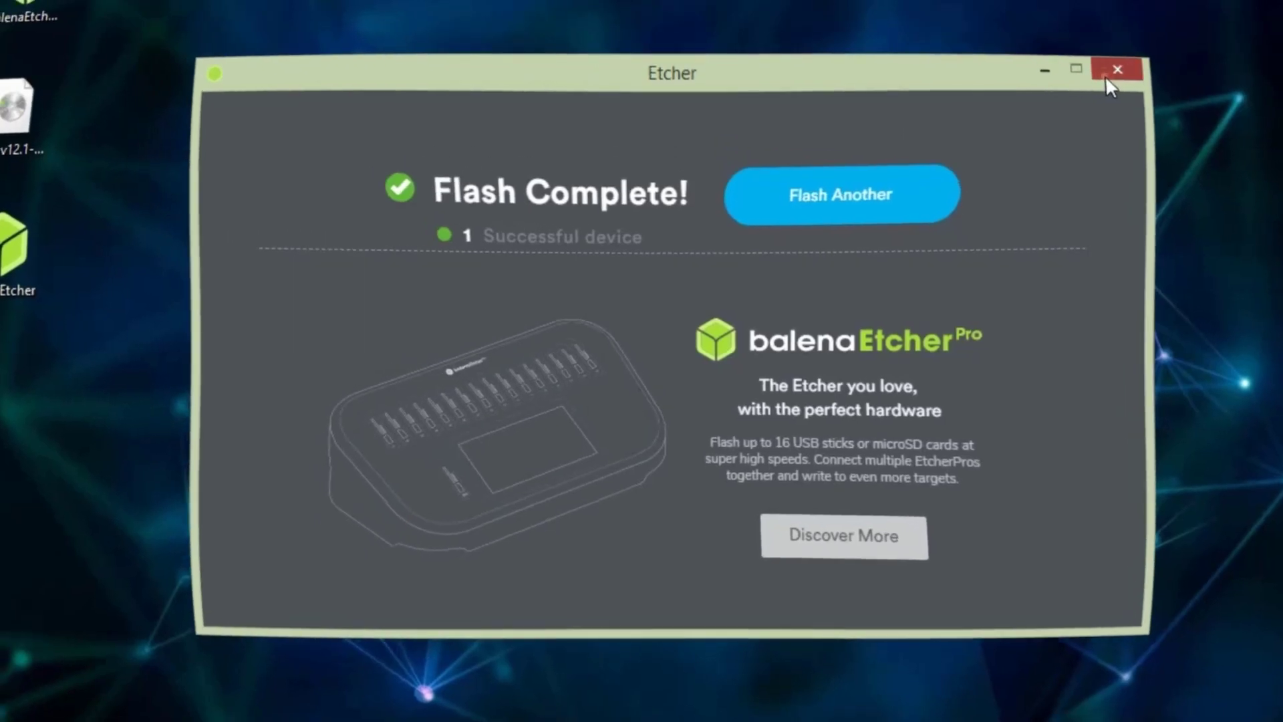
left_click(1107, 74)
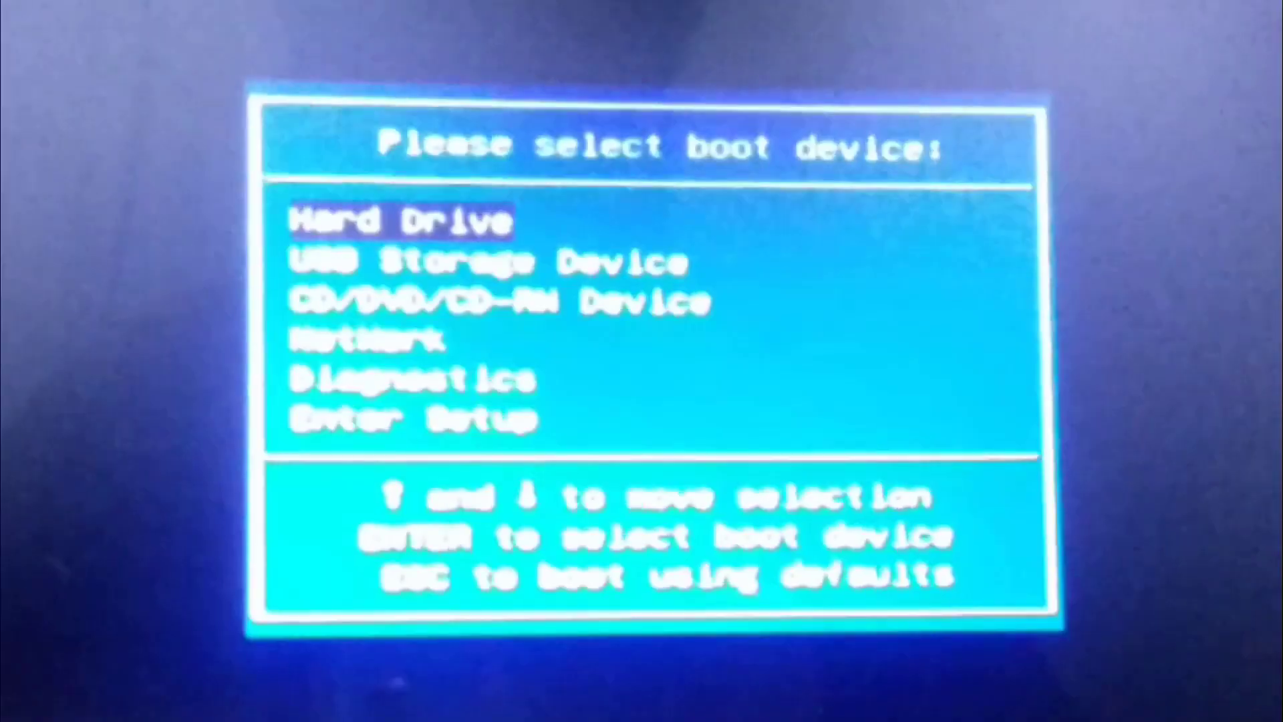
- Boot from the USB storage device and open Advanced options in the Bliss boot menu
key("Down")
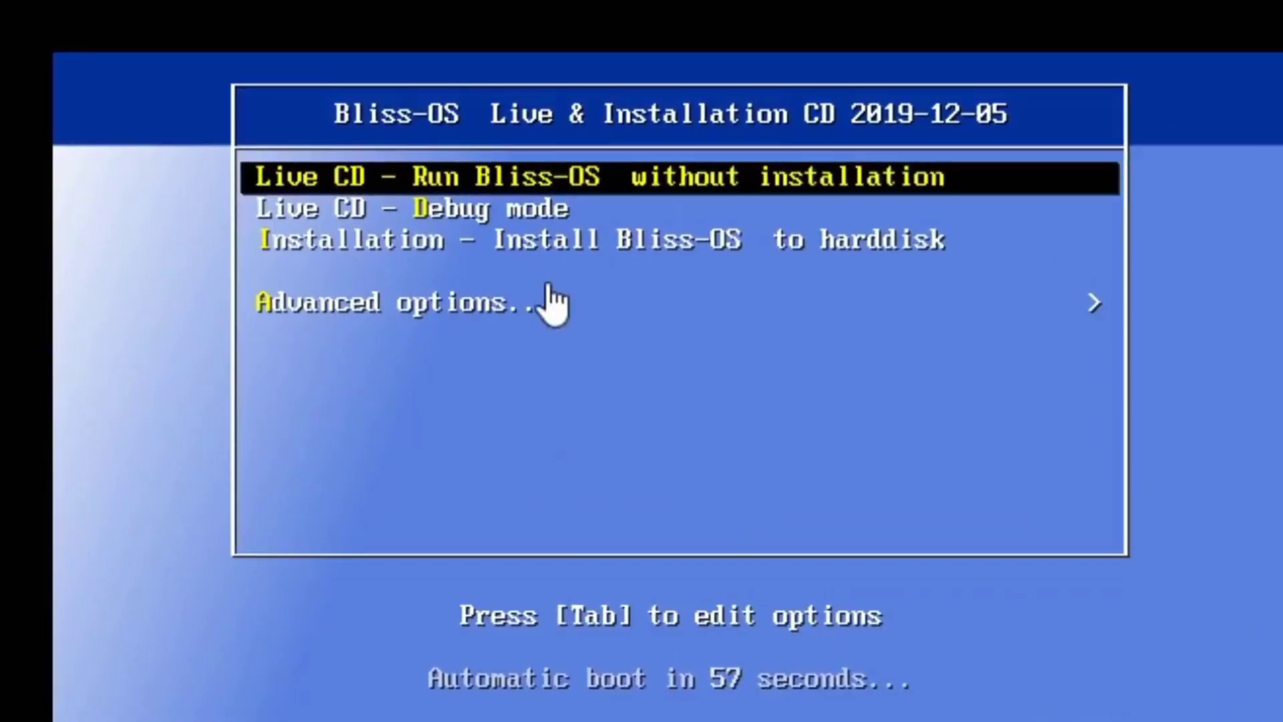
key("Down")
key("Down")
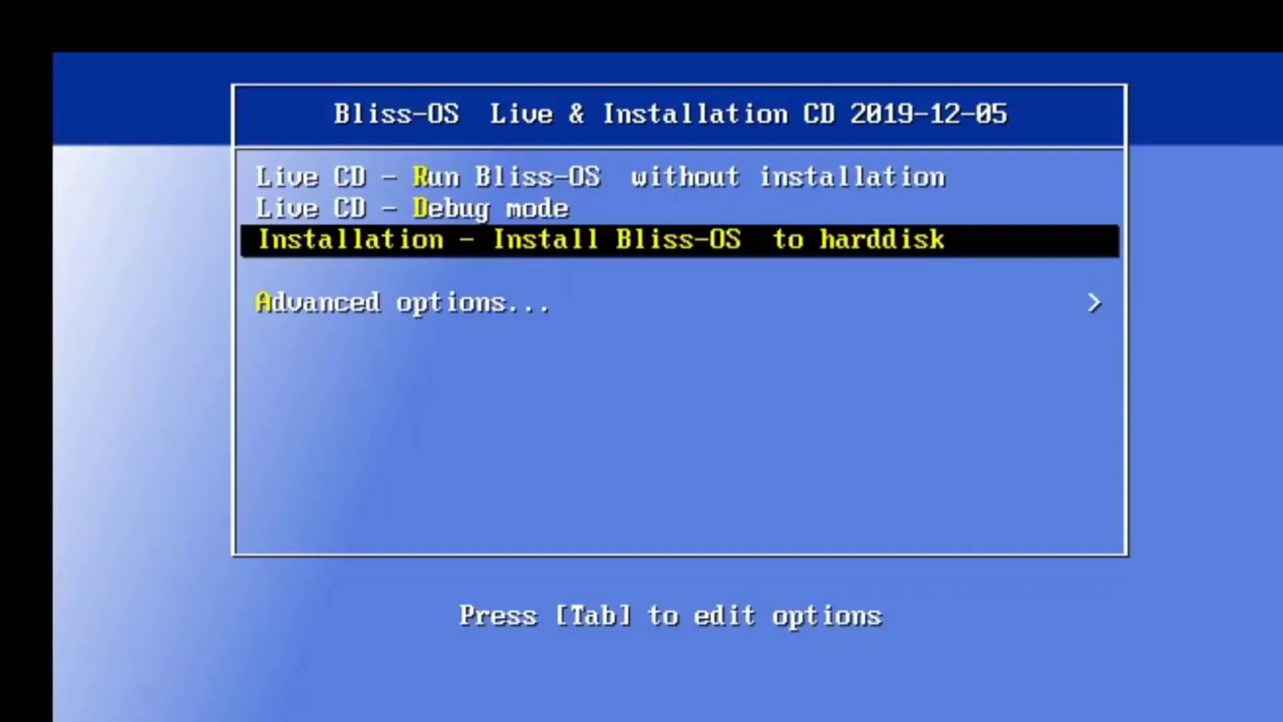
key("Down")
key("Return")
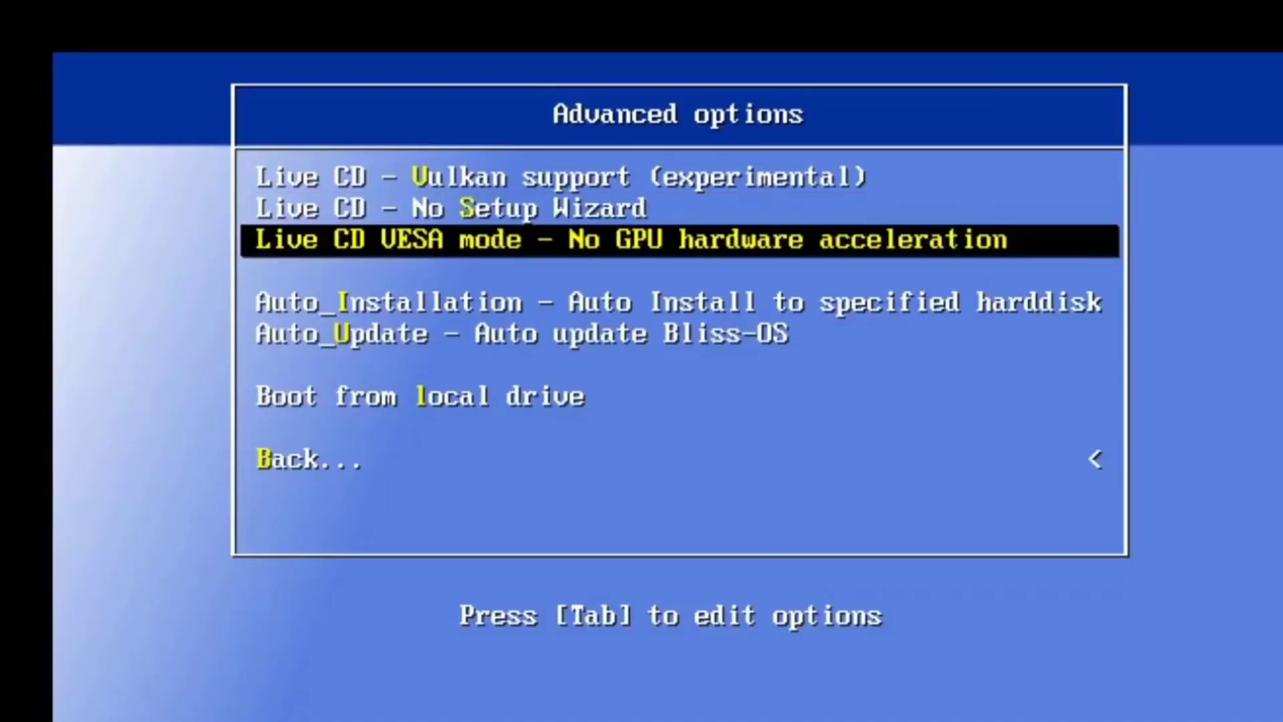
key("Down")
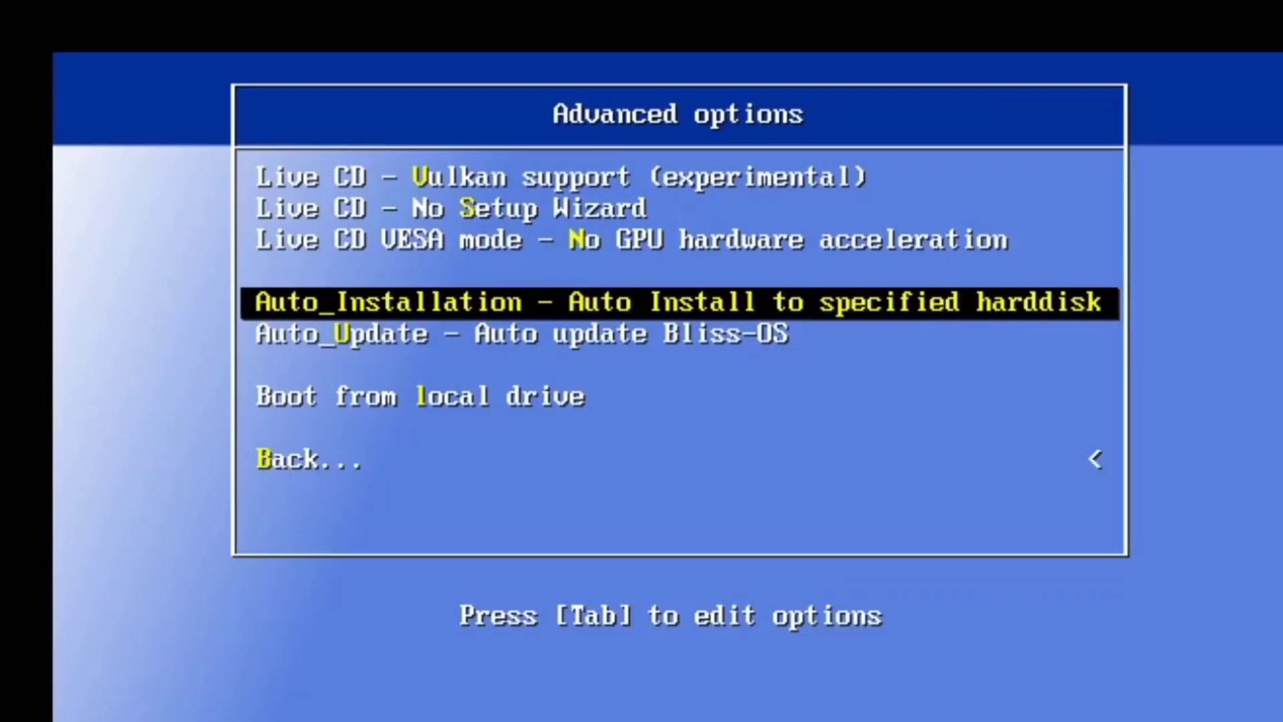
- Launch Auto_Installation to install Bliss OS automatically to the specified hard disk
key("Return")
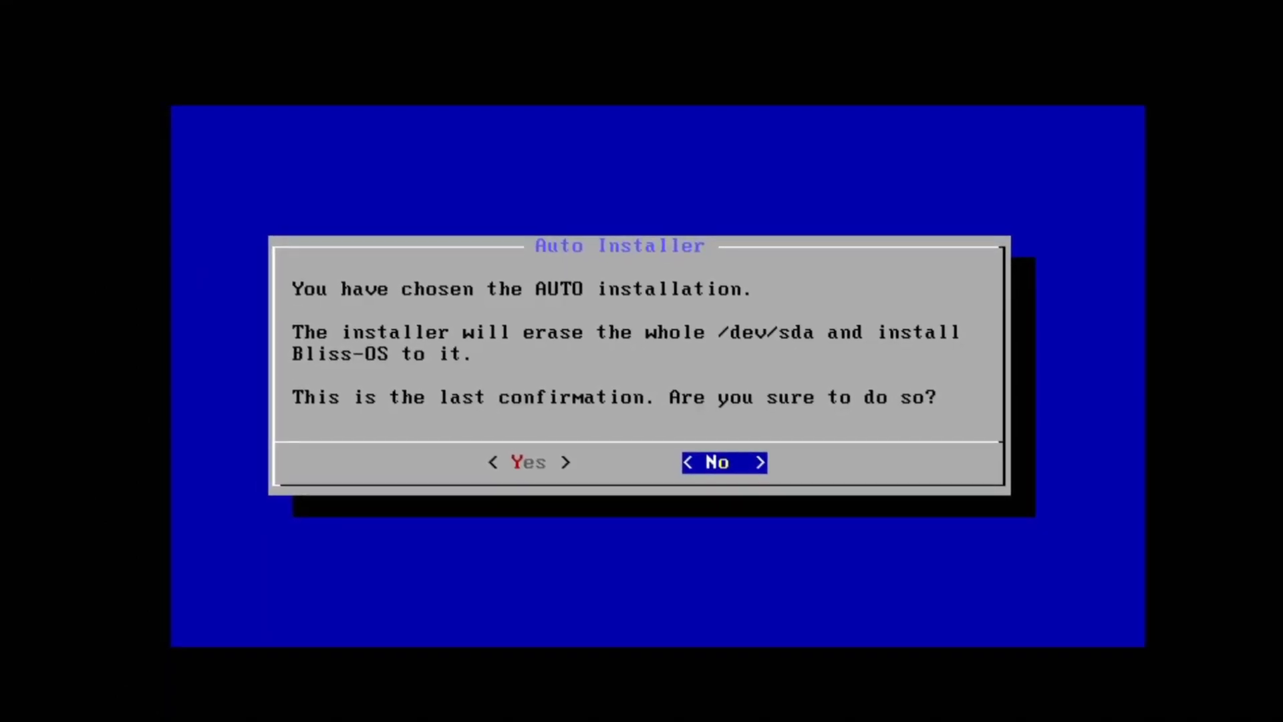
- Confirm erasing /dev/sda to install Bliss OS, then reboot once installation finishes
key("Left")
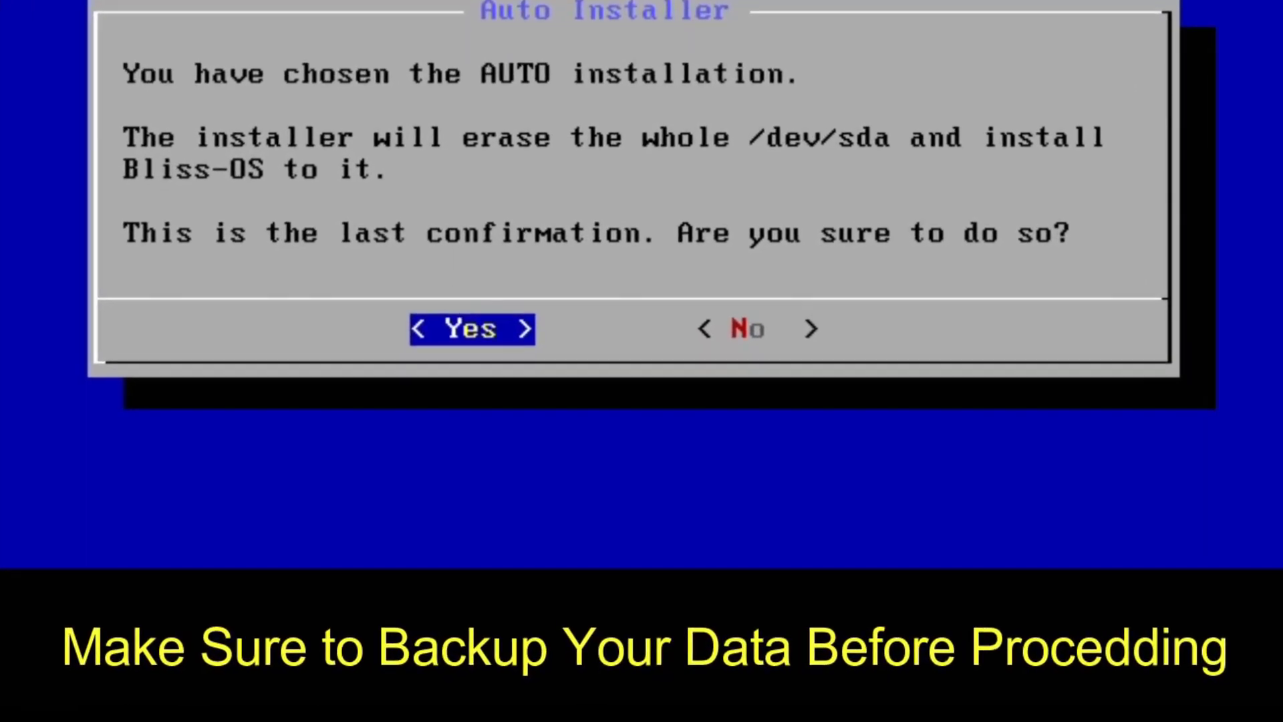
key("Return")
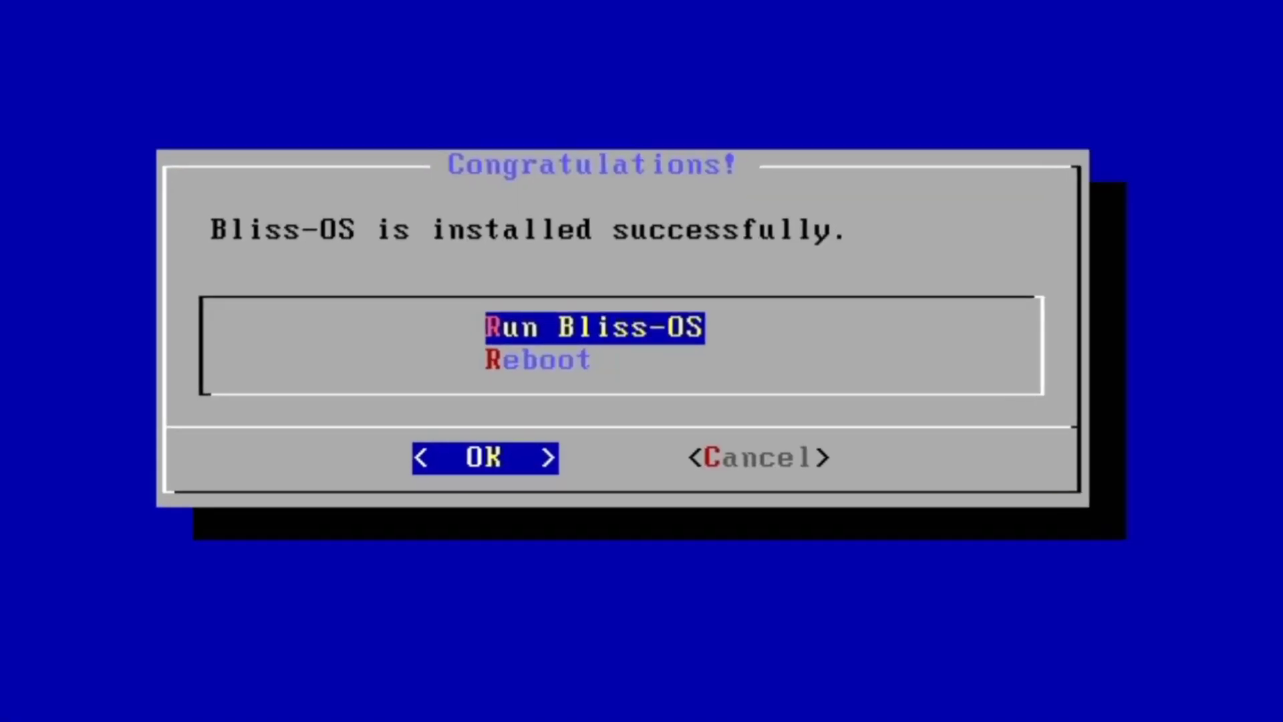
key("Down")
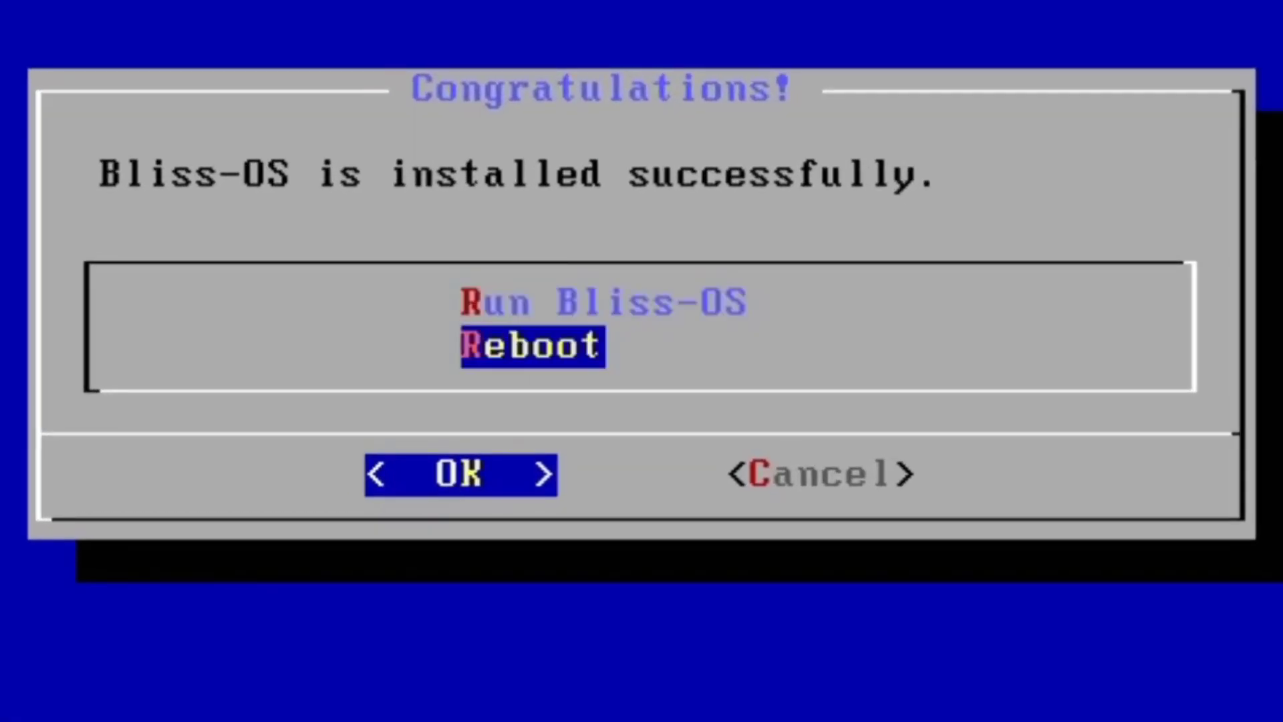
key("Return")
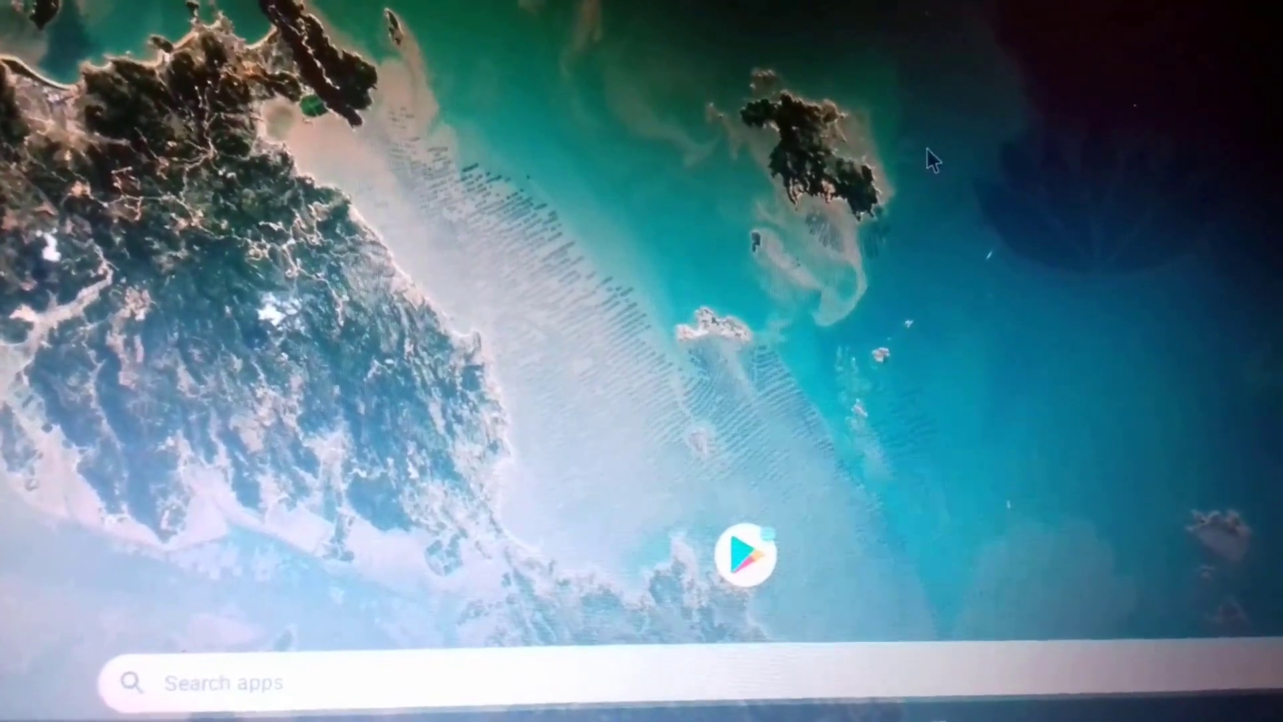
- Swipe up on the newly booted Bliss OS home screen to show the app drawer
left_click_drag(982, 602, 983, 397)
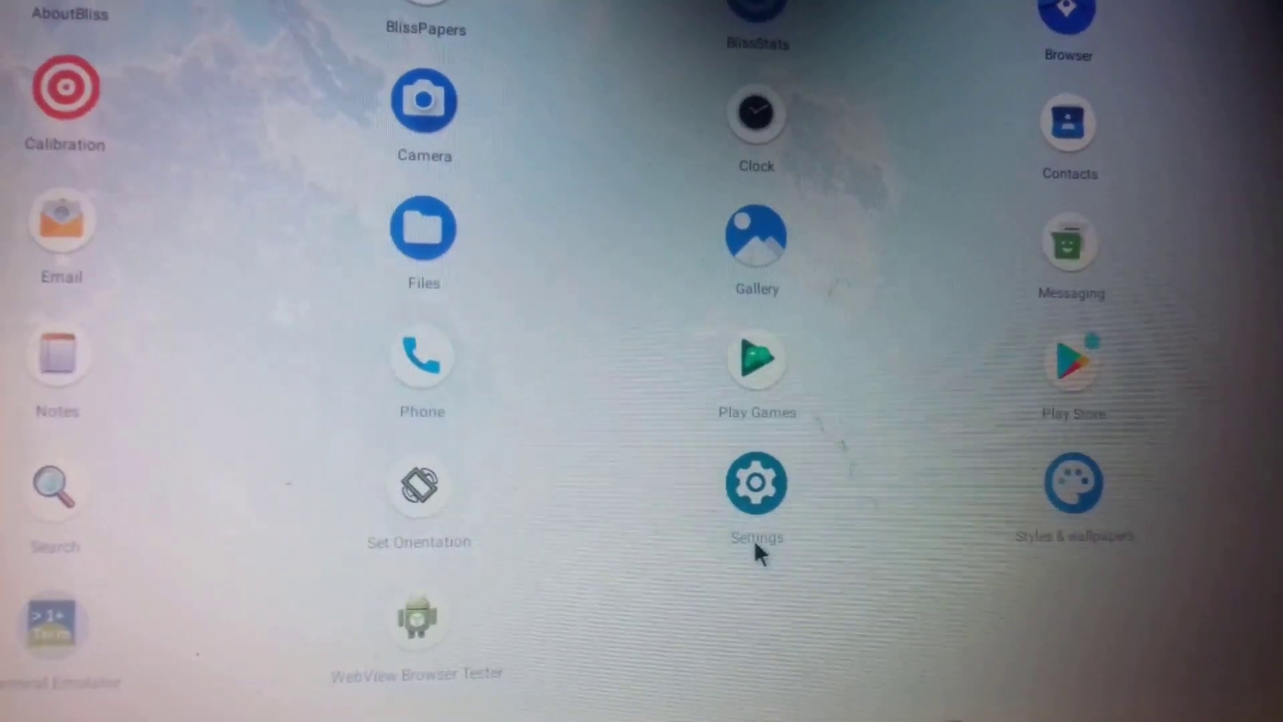
- In Settings, confirm Android version 10 under About and launch the Android 10 easter egg
left_click(756, 506)
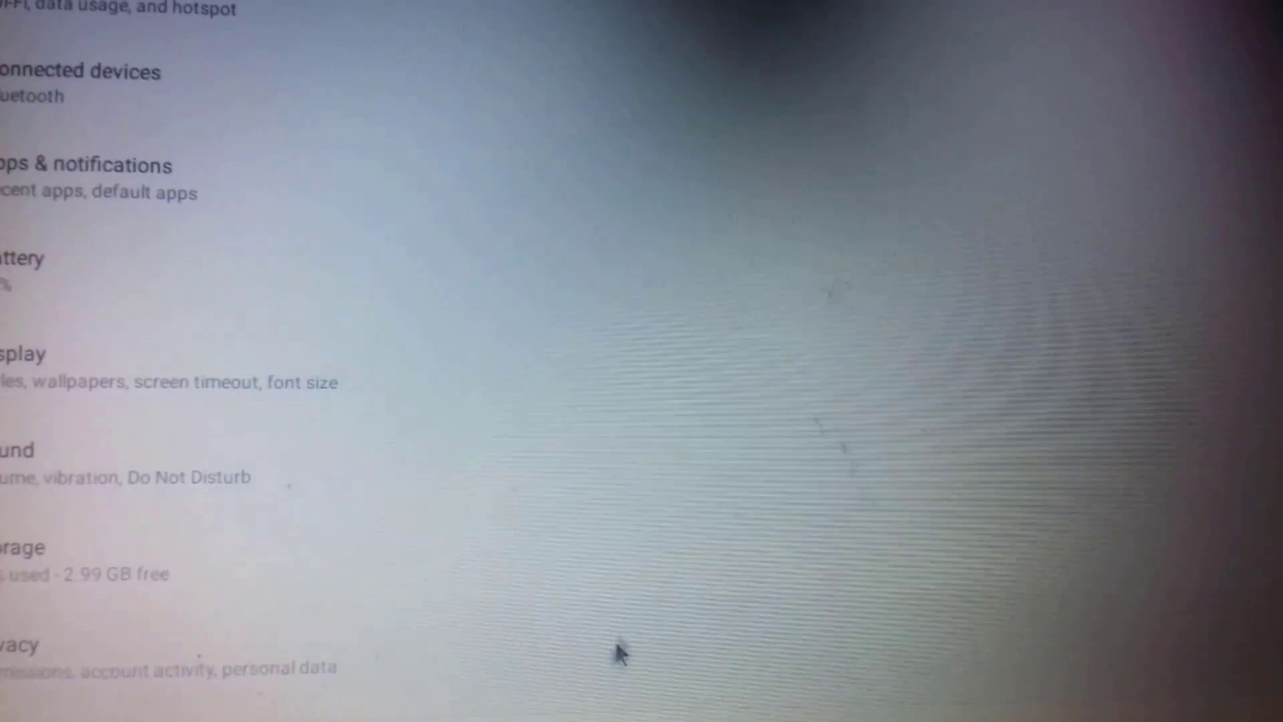
left_click_drag(615, 651, 675, 324)
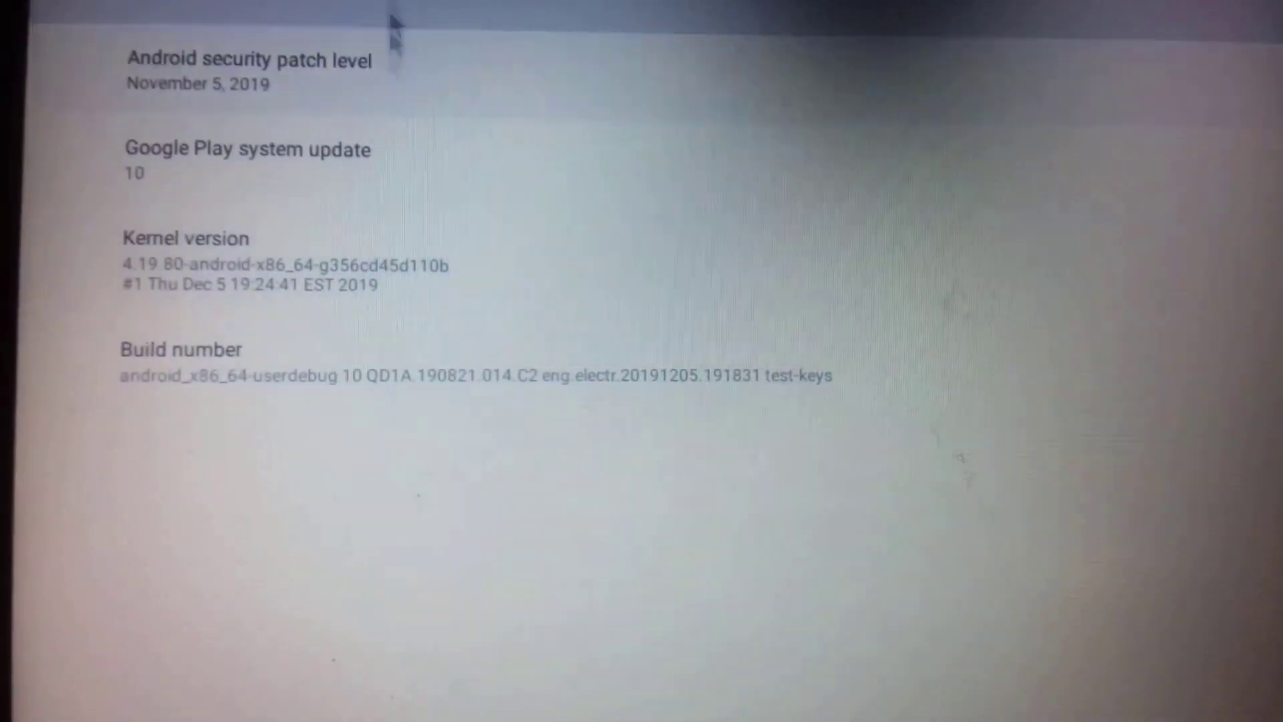
left_click(352, 40)
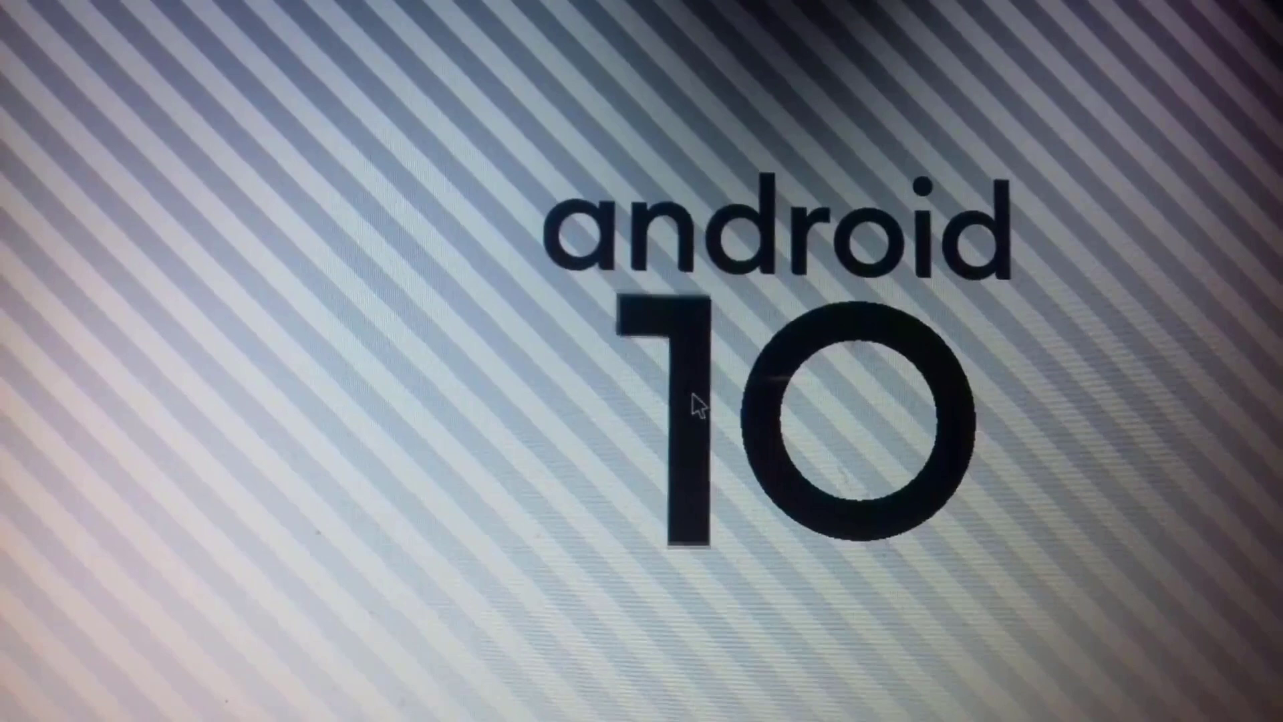
- Rearrange the easter-egg logo: move the 1 and 0 beside 'android', then the word below
left_click_drag(702, 394, 520, 297)
left_click_drag(829, 368, 1103, 200)
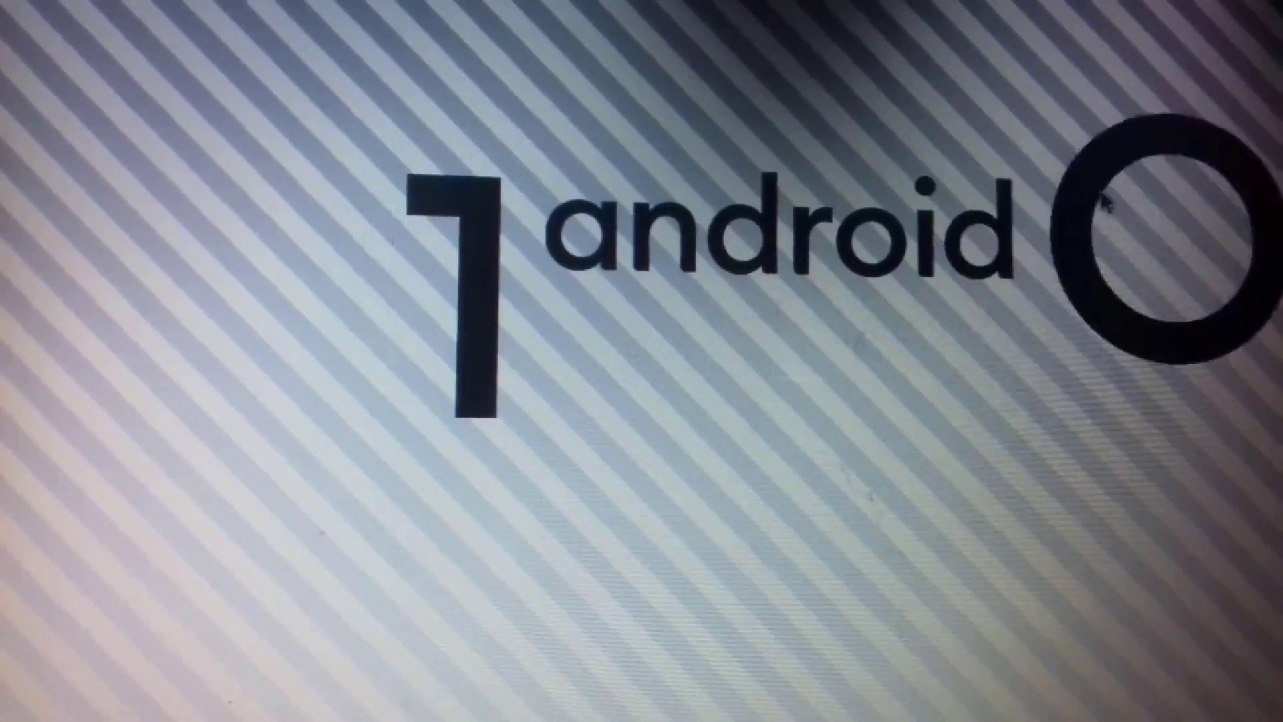
left_click_drag(491, 334, 495, 254)
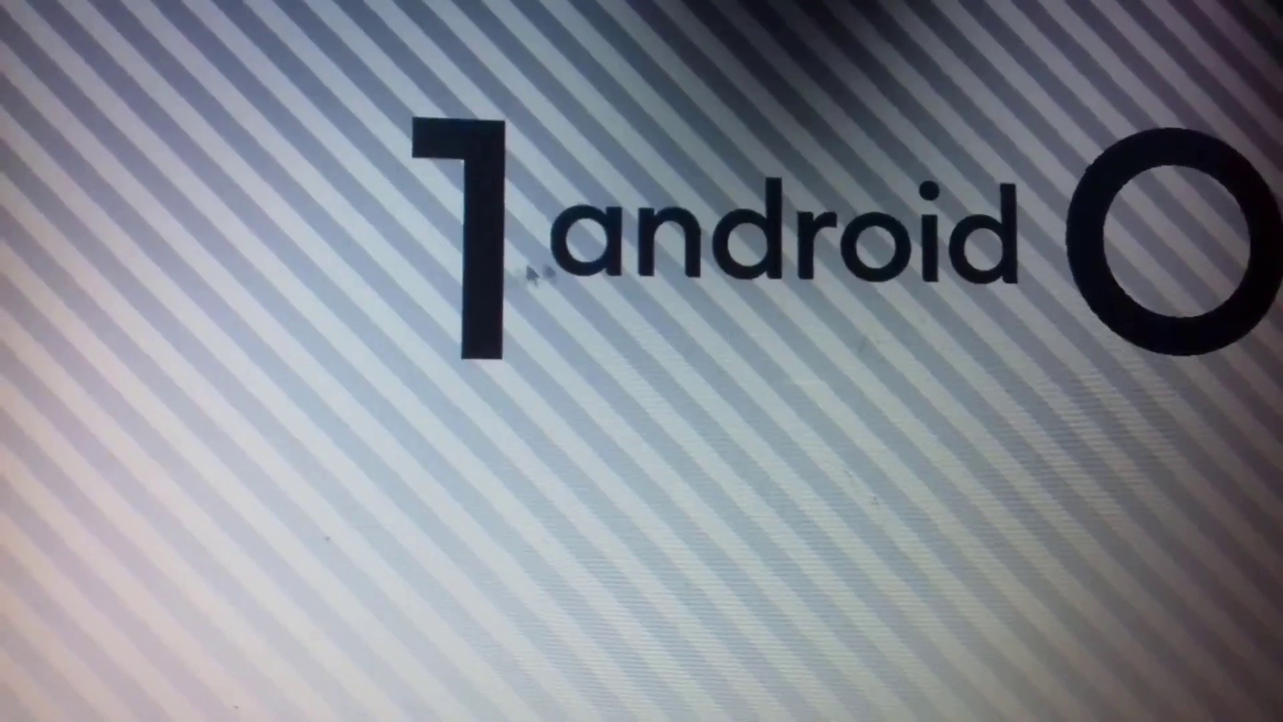
left_click_drag(741, 287, 739, 424)
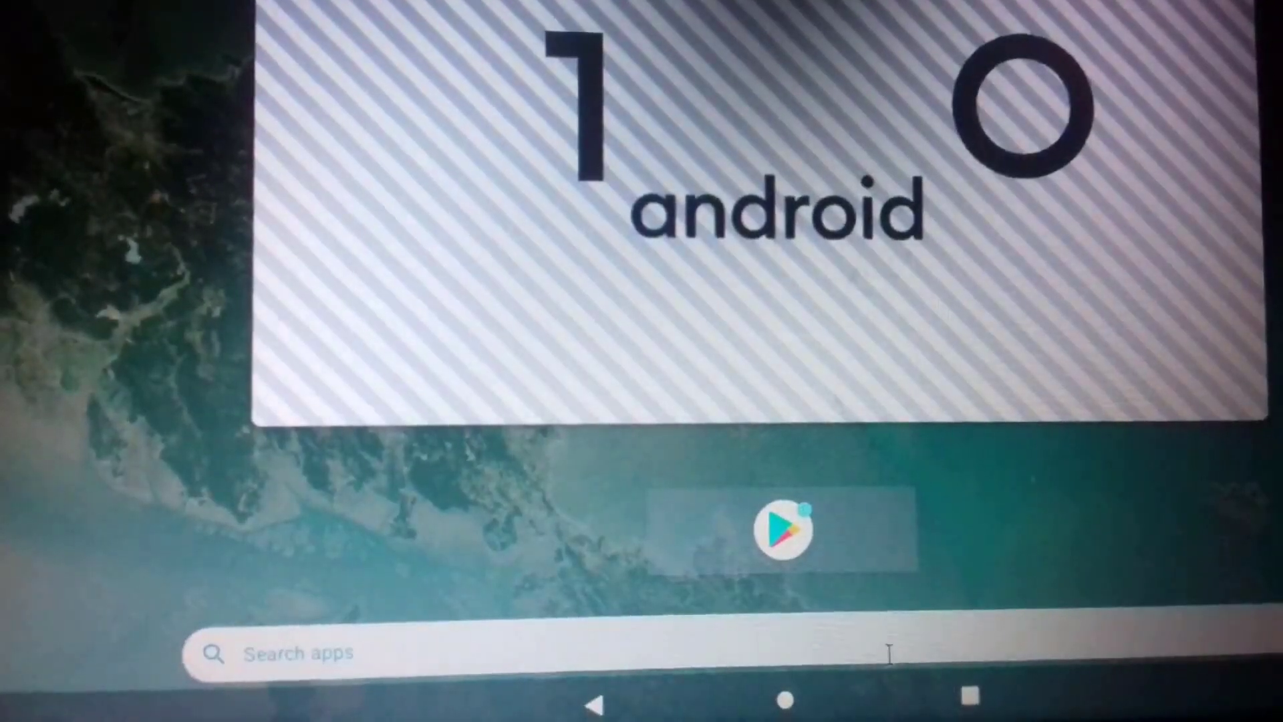
- Go Home using Pixel Launcher just once, then launch Files and the Play Store
left_click(786, 700)
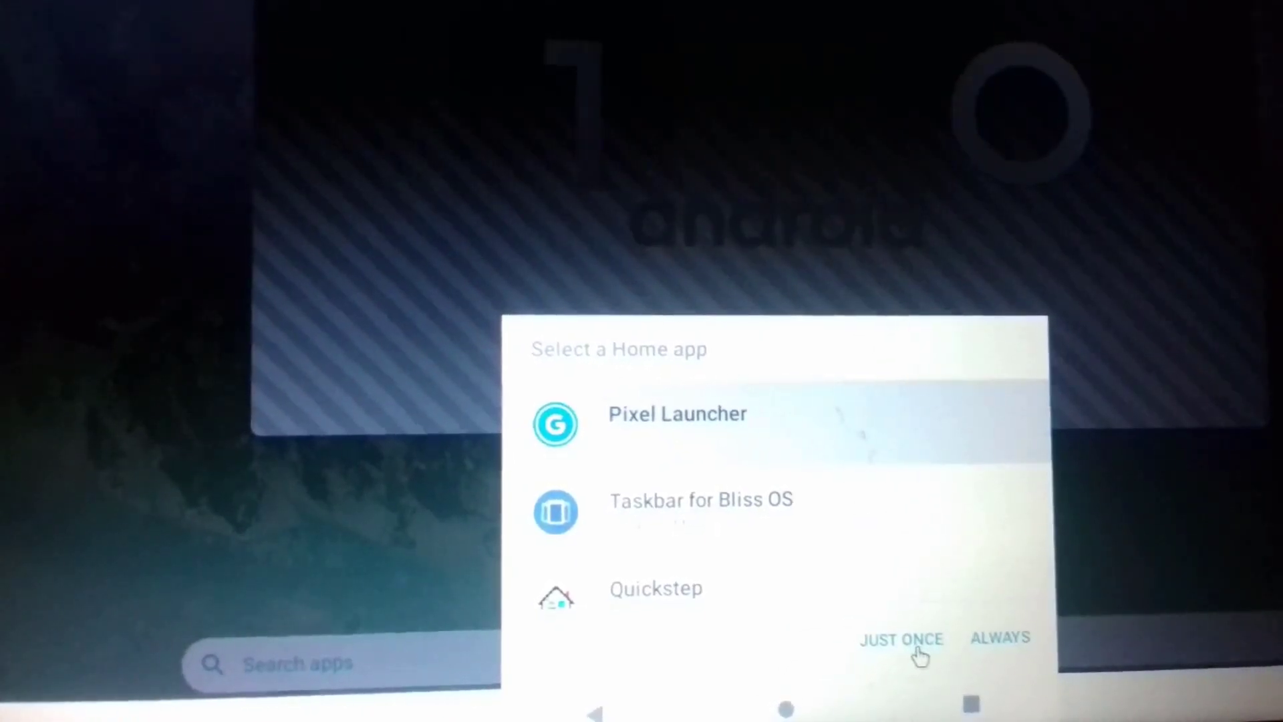
left_click(902, 641)
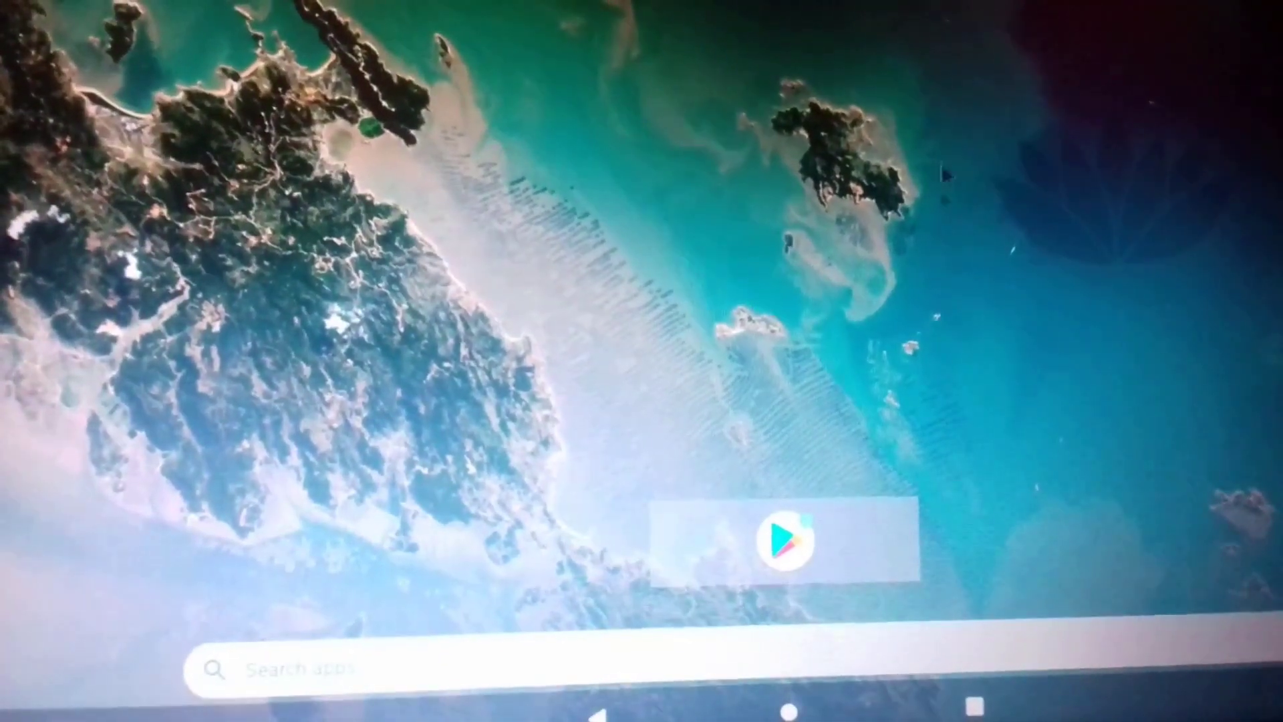
scroll(989, 194, "down", 2)
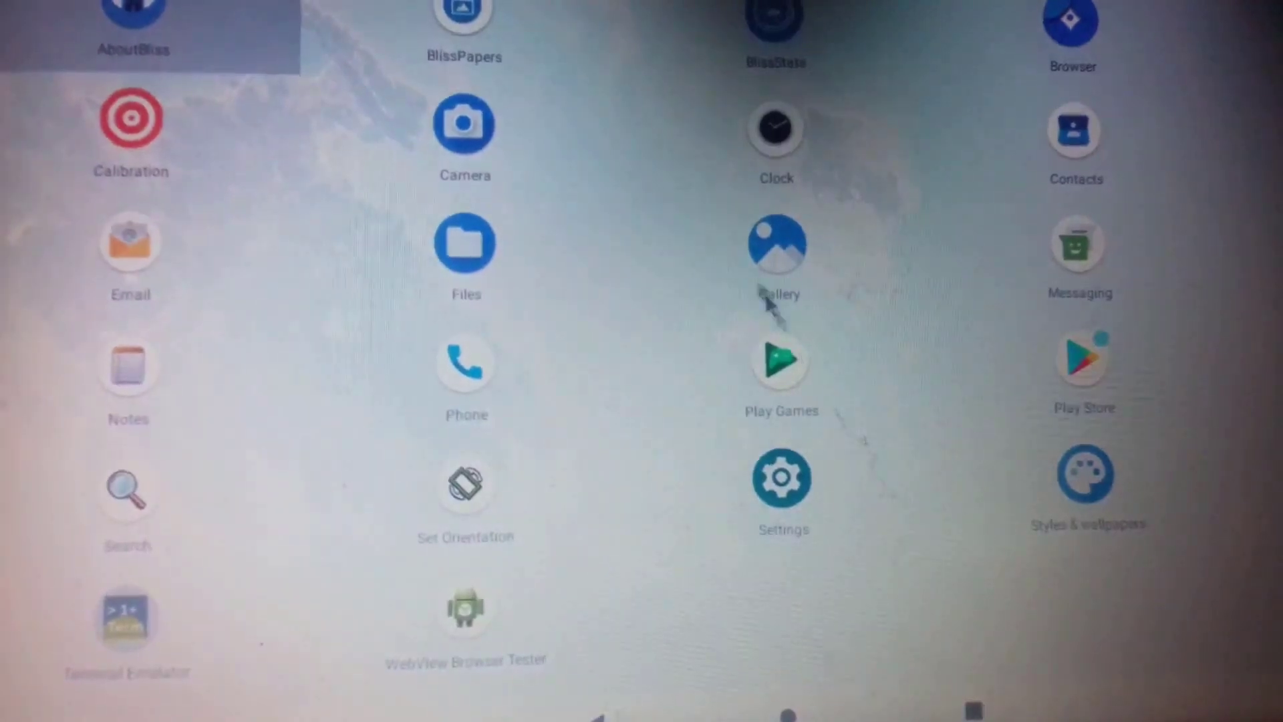
left_click(463, 272)
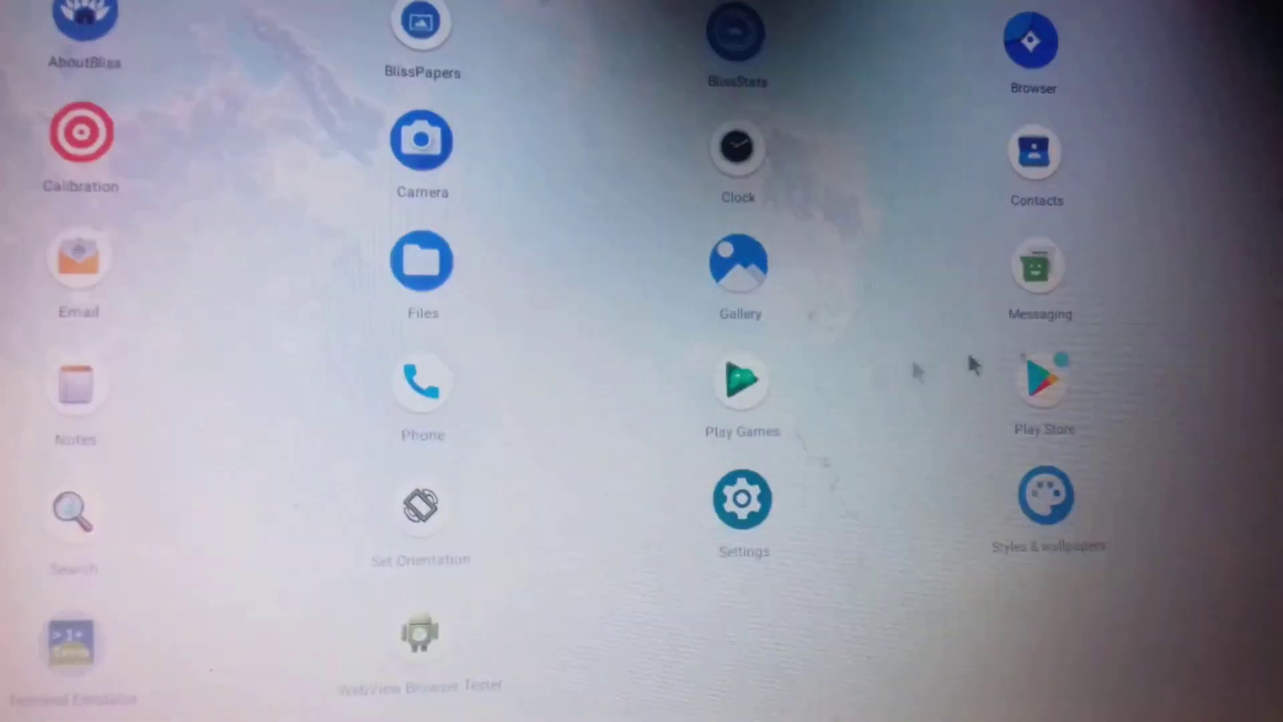
left_click(1049, 401)
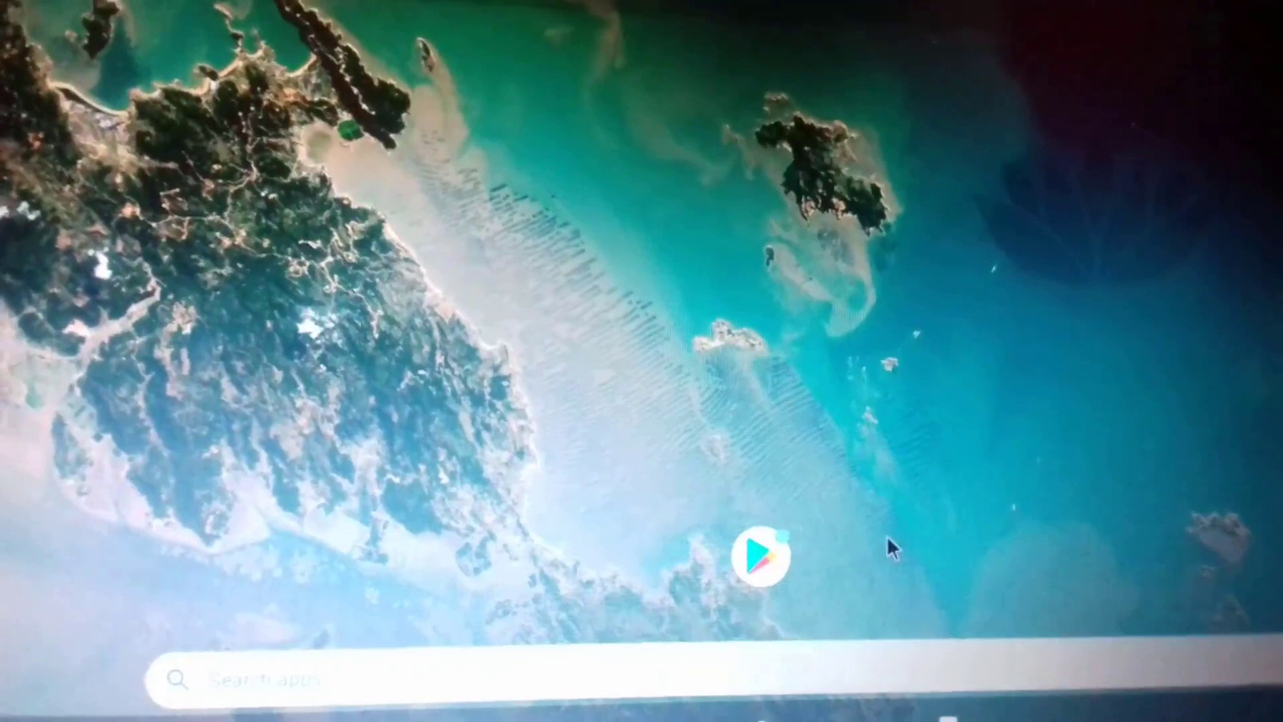